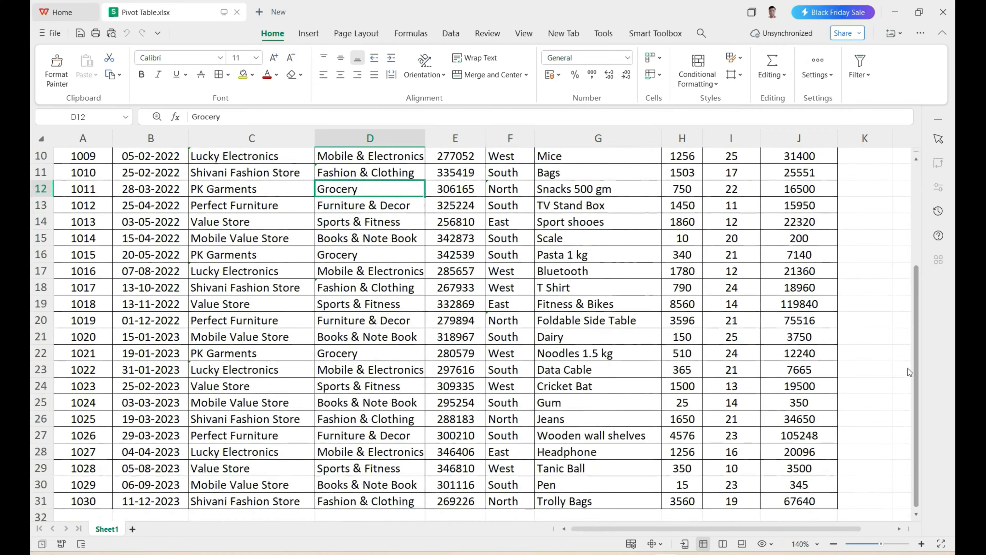
Step: Look through the sales records down to the final row and return to the header row
scroll(903, 390, "down", 1)
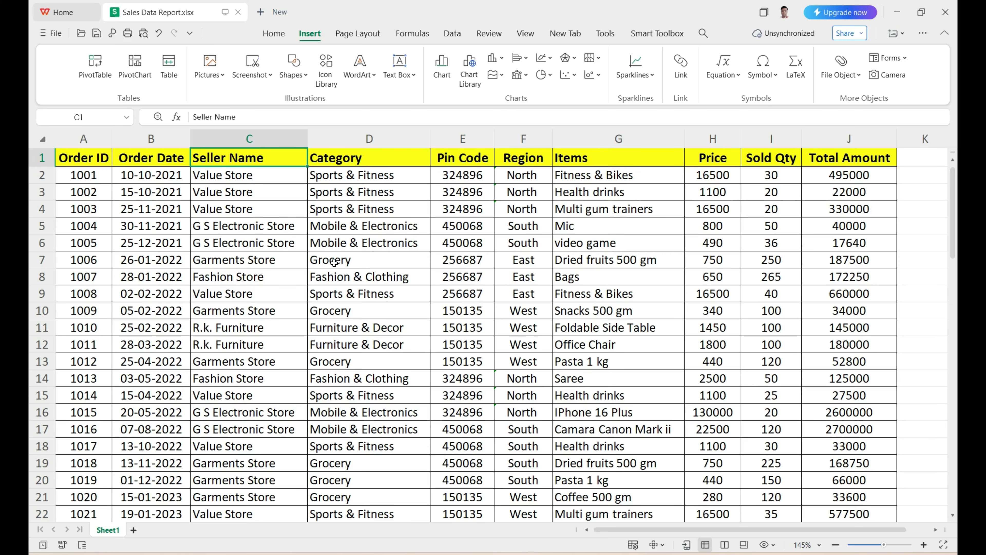
scroll(333, 262, "down", 15)
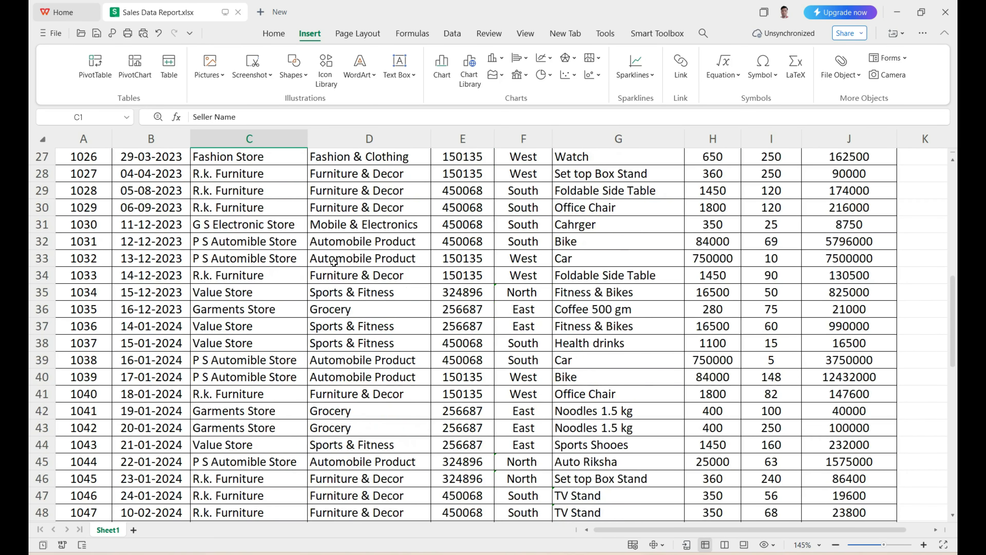
scroll(334, 263, "down", 6)
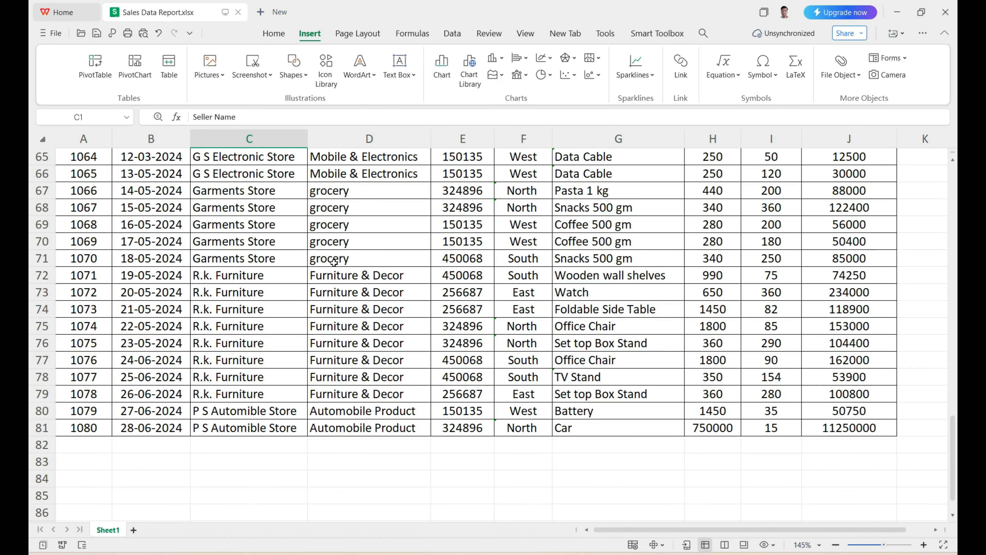
scroll(334, 263, "up", 18)
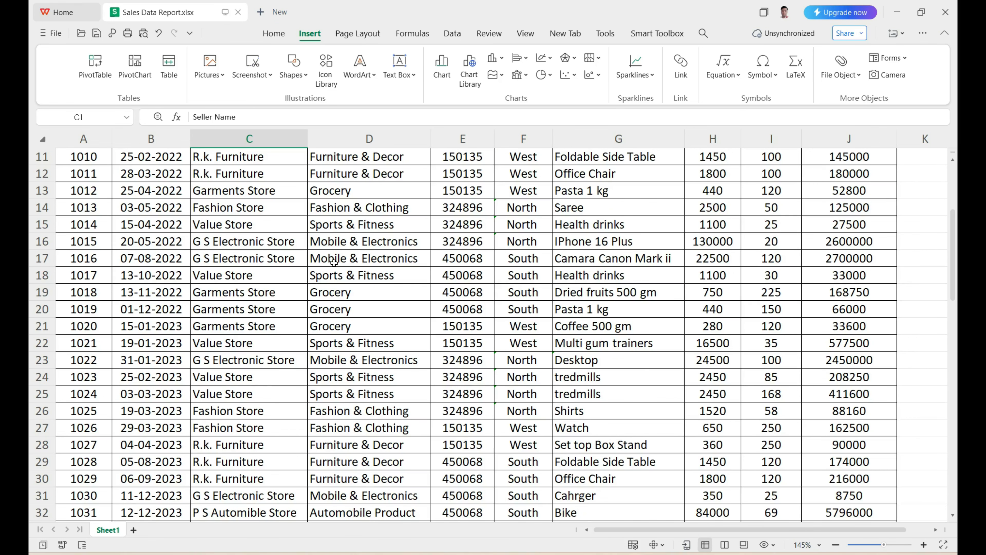
scroll(334, 263, "up", 4)
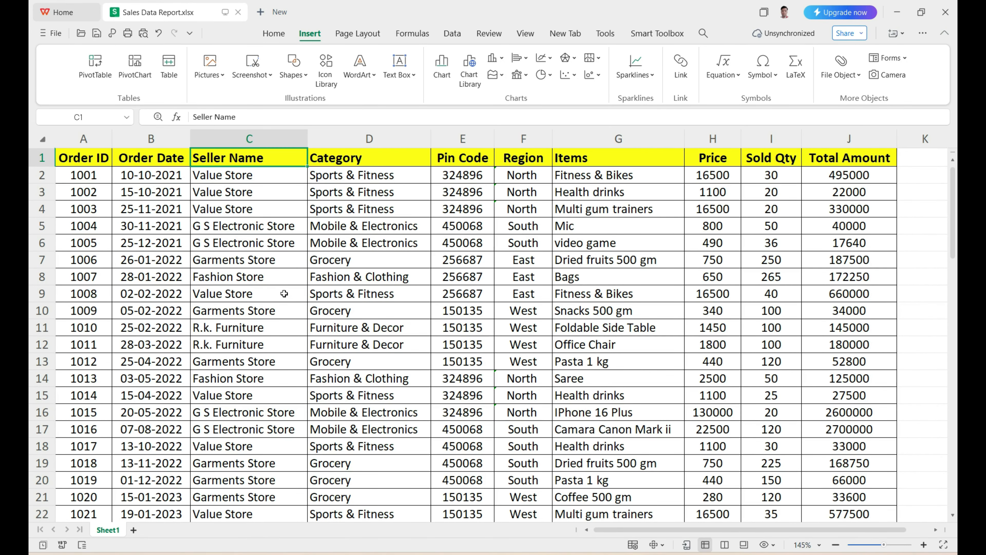
left_click(427, 312)
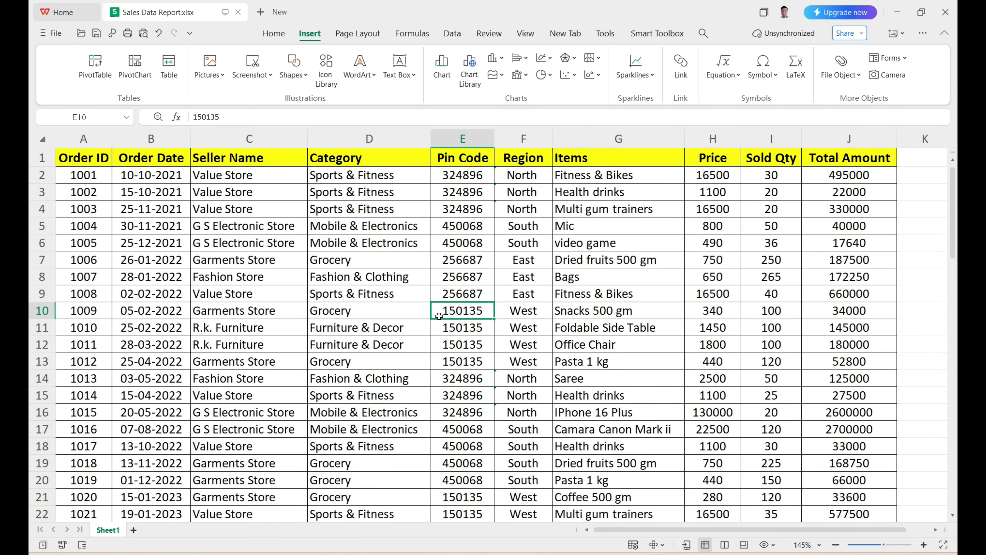
Step: Examine each column of the sales data in turn, from Order ID through Total Amount
left_click(92, 140)
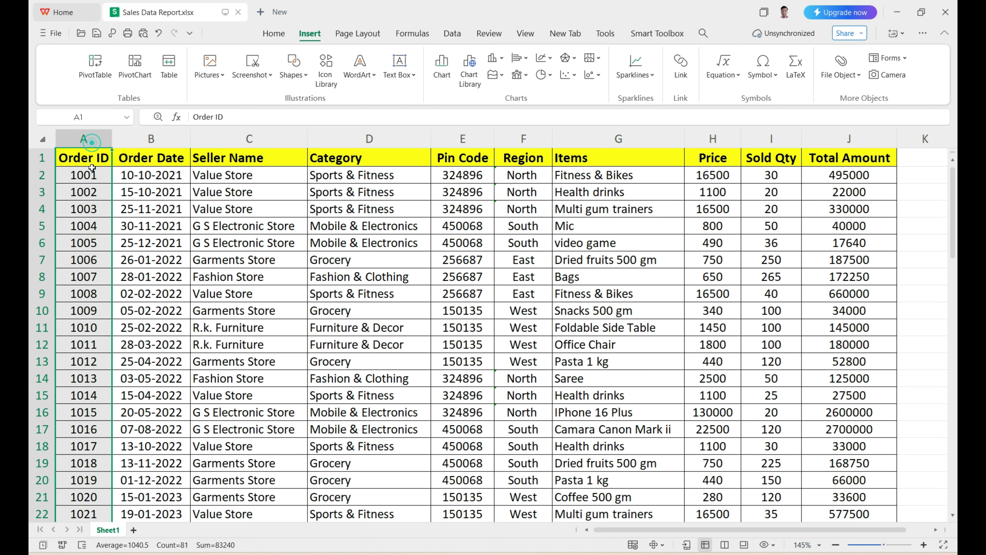
left_click(151, 138)
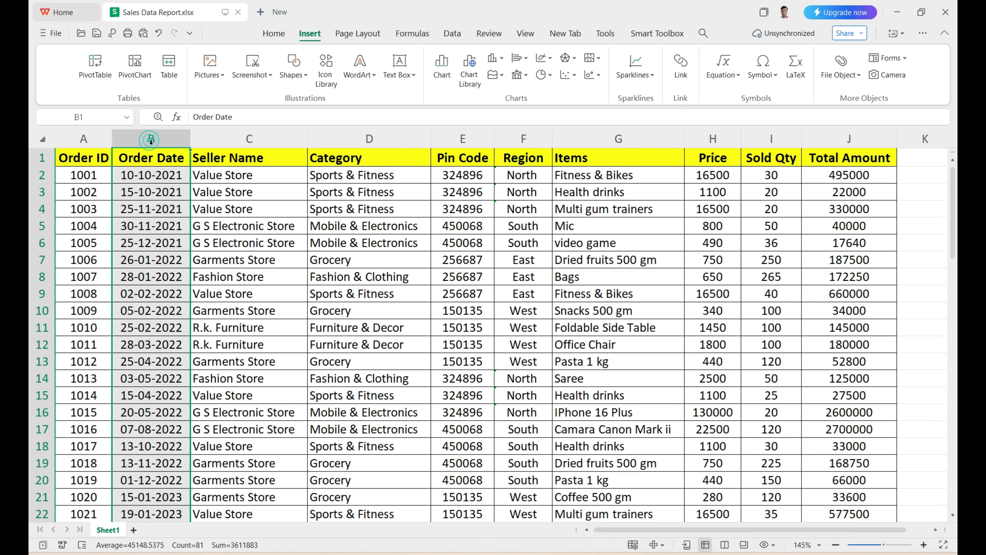
left_click(219, 139)
left_click(361, 139)
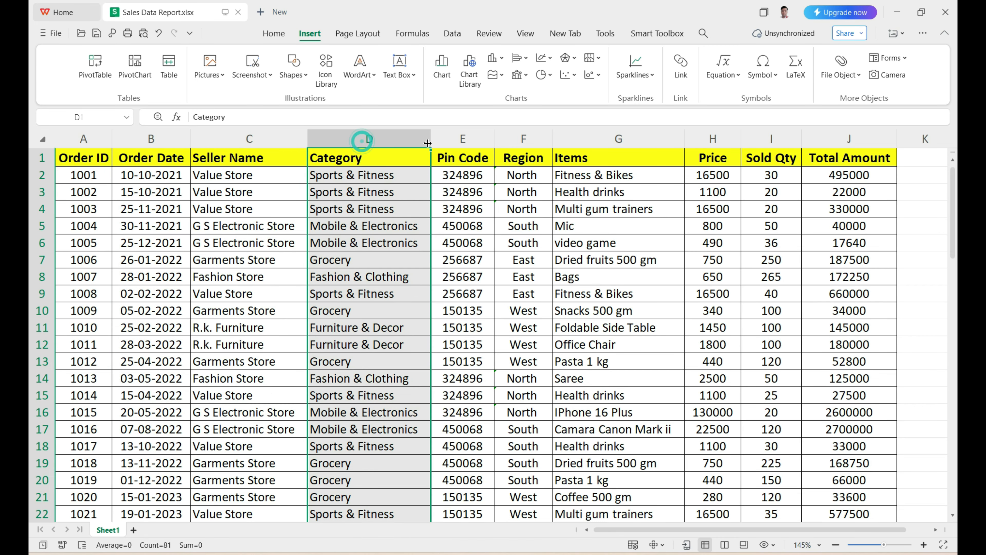
left_click(460, 138)
left_click(525, 140)
left_click(610, 140)
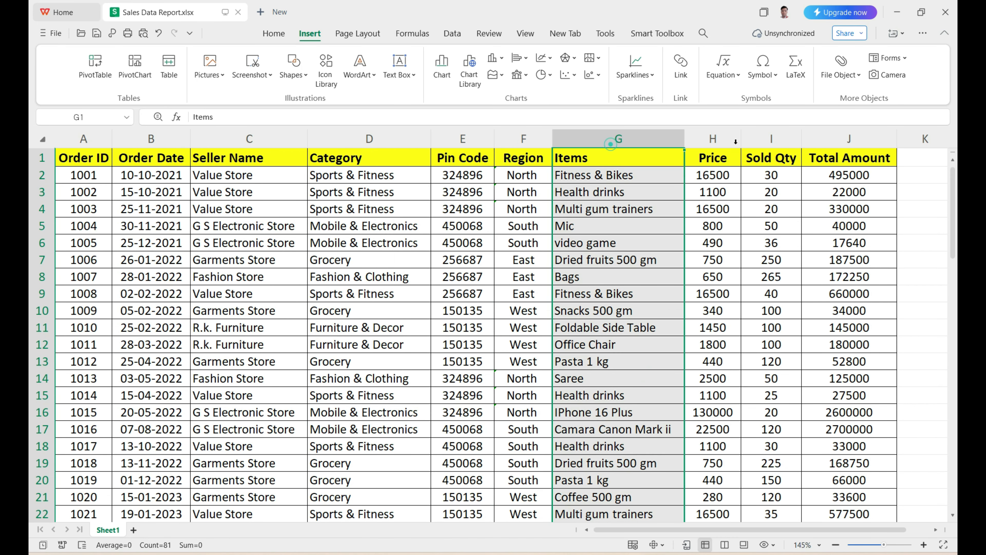
left_click(719, 140)
left_click(771, 139)
left_click(838, 140)
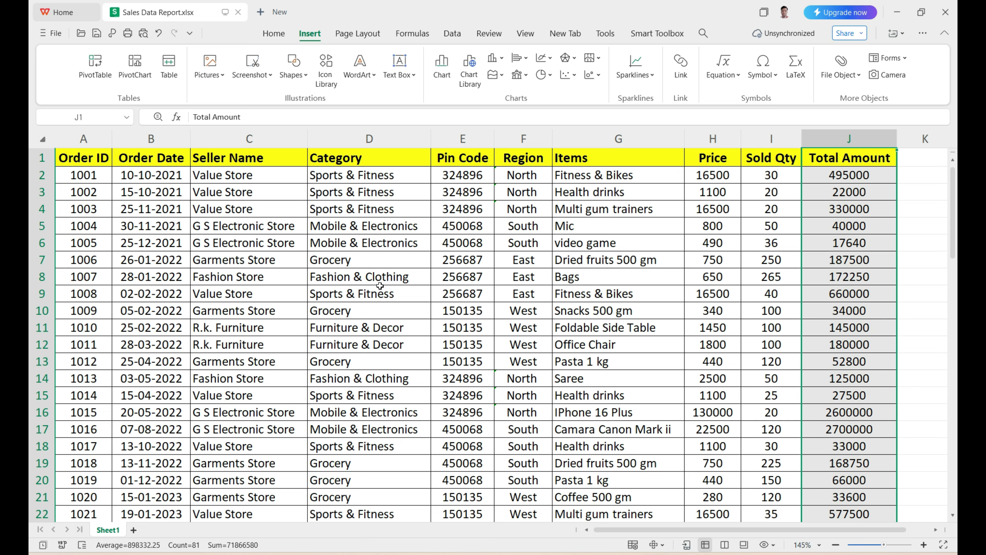
Step: Examine the record in row 6 field by field, from its Order ID to its Region
left_click(84, 251)
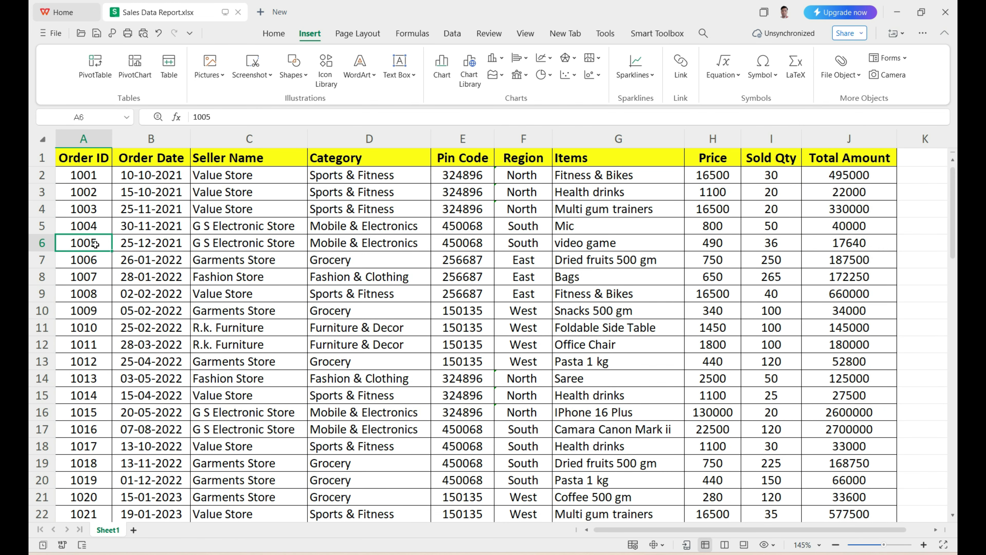
left_click(135, 243)
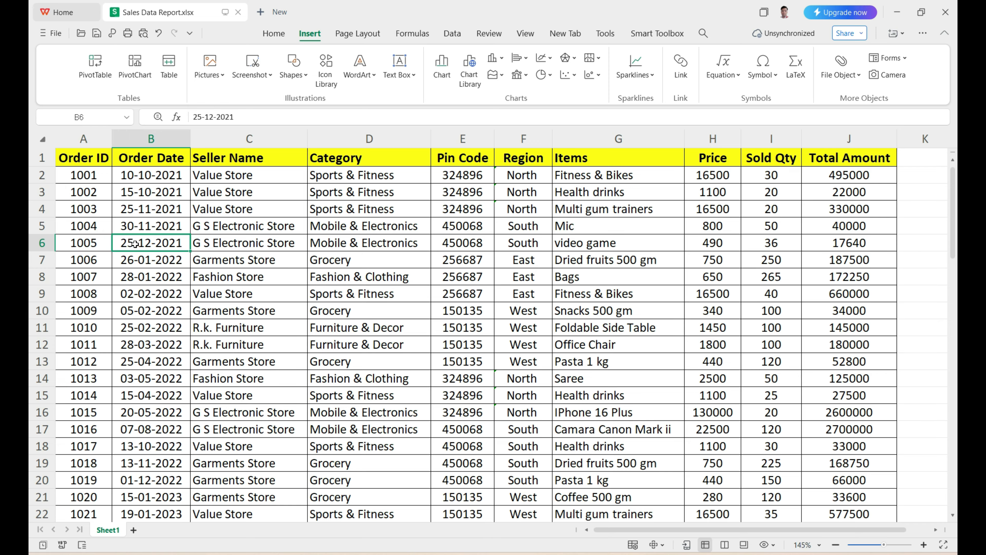
left_click(225, 242)
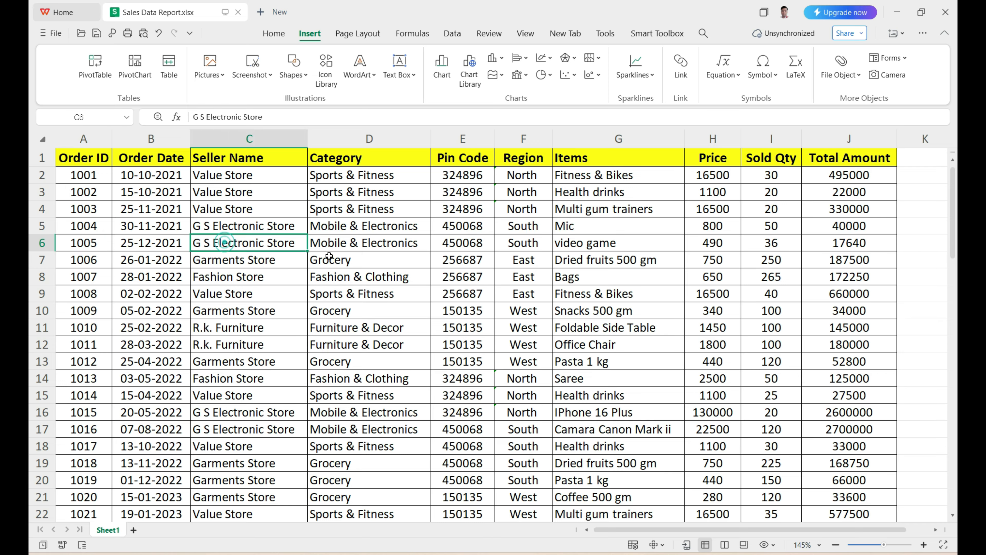
left_click(351, 244)
left_click(477, 242)
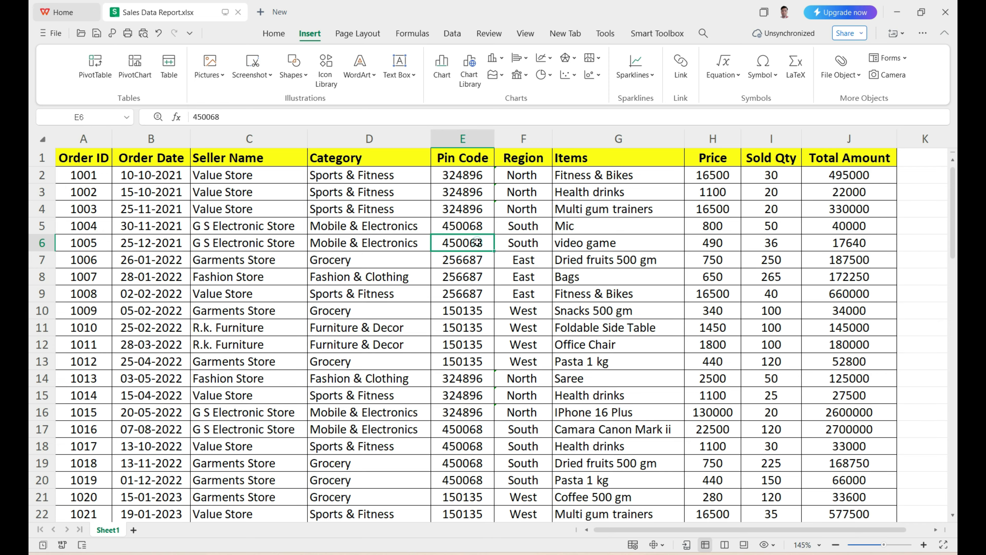
left_click(528, 244)
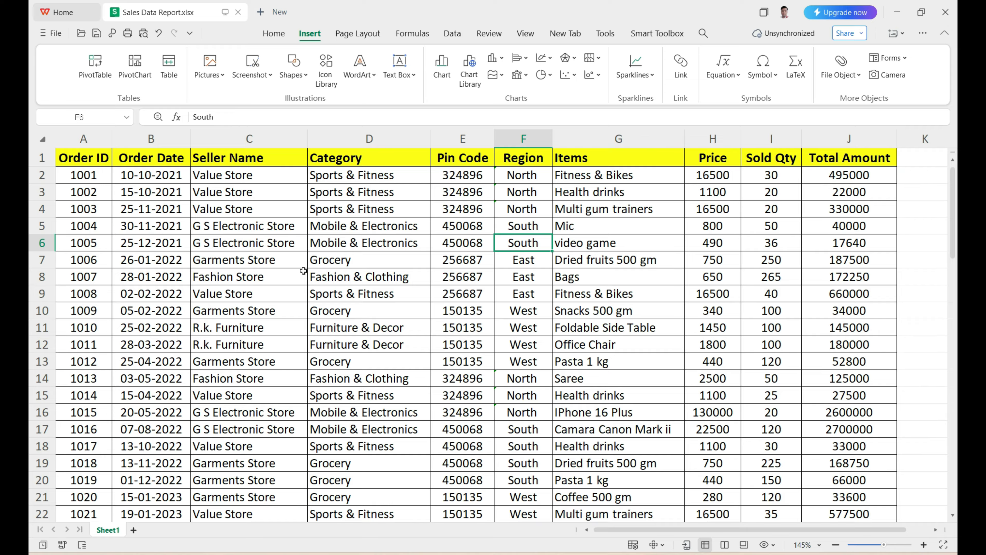
Step: Select the whole data table from the Order ID header to the last Total Amount row, check it, and clear the selection
left_click(86, 160)
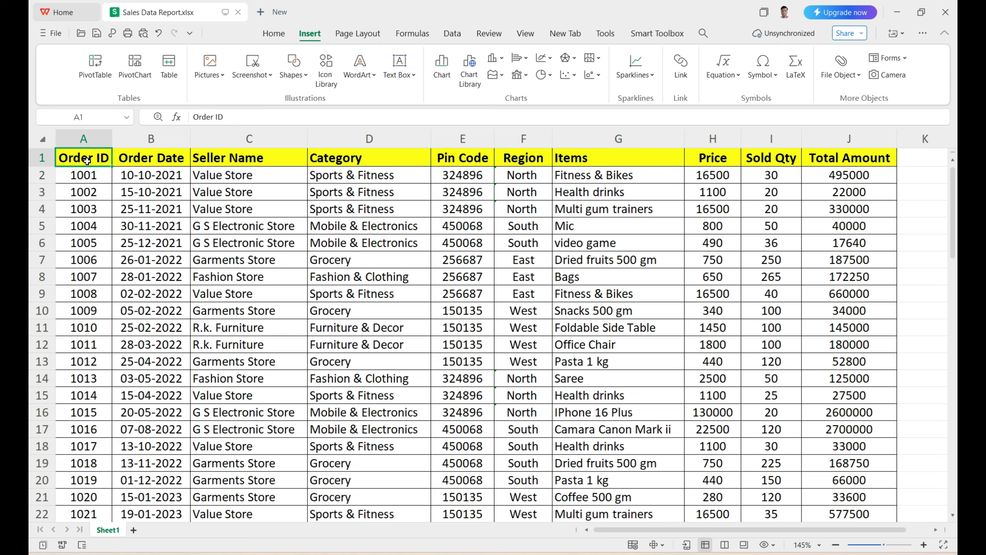
key("ctrl+shift+Right")
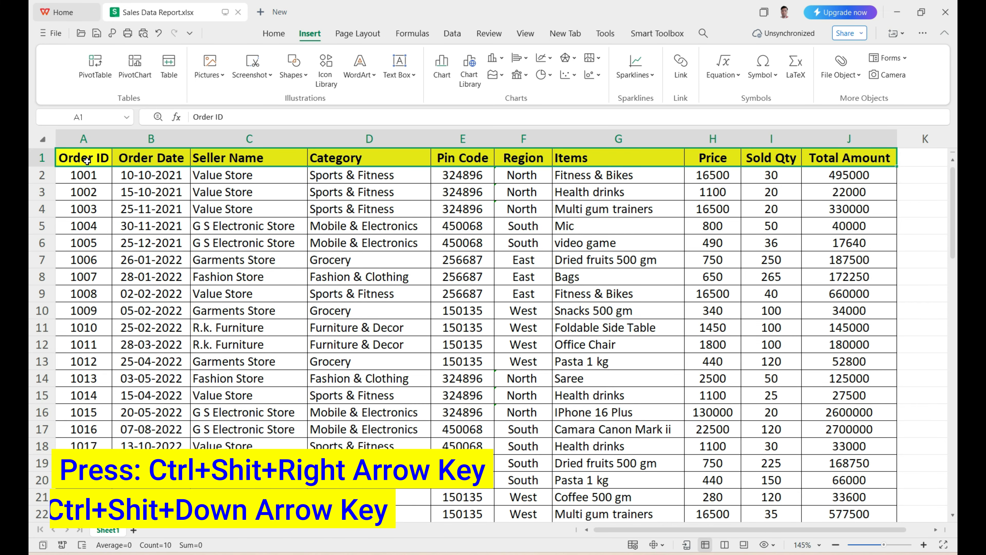
key("ctrl+shift+Down")
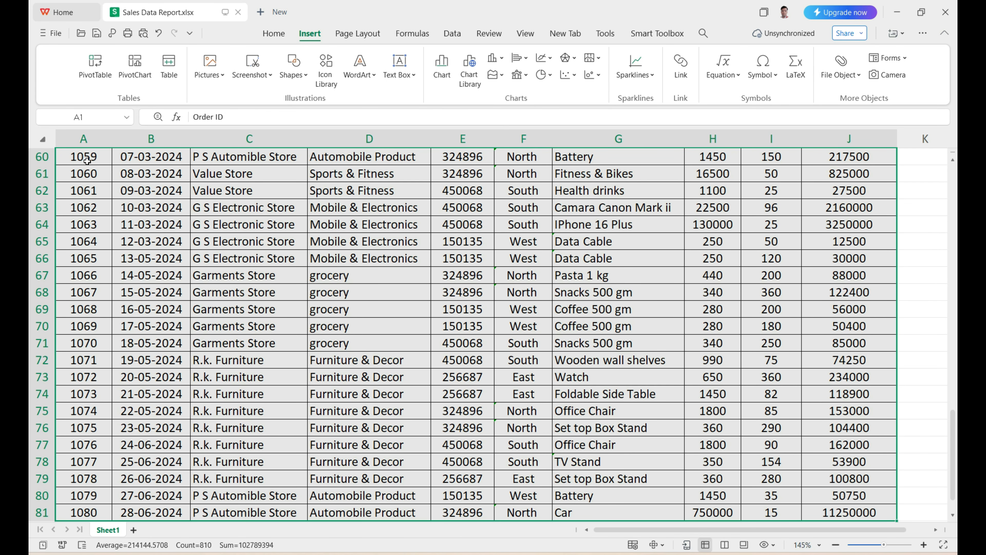
scroll(281, 240, "up", 1)
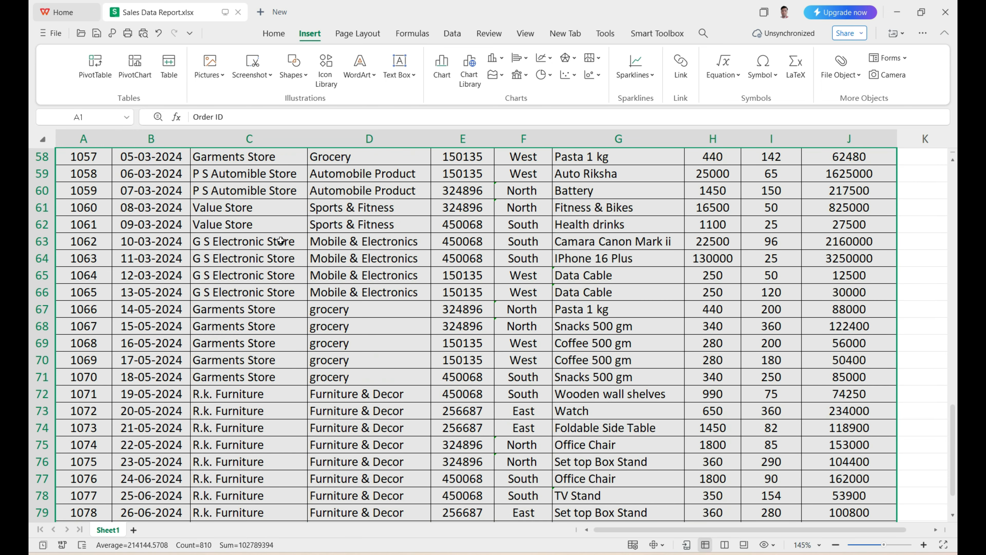
scroll(280, 241, "up", 19)
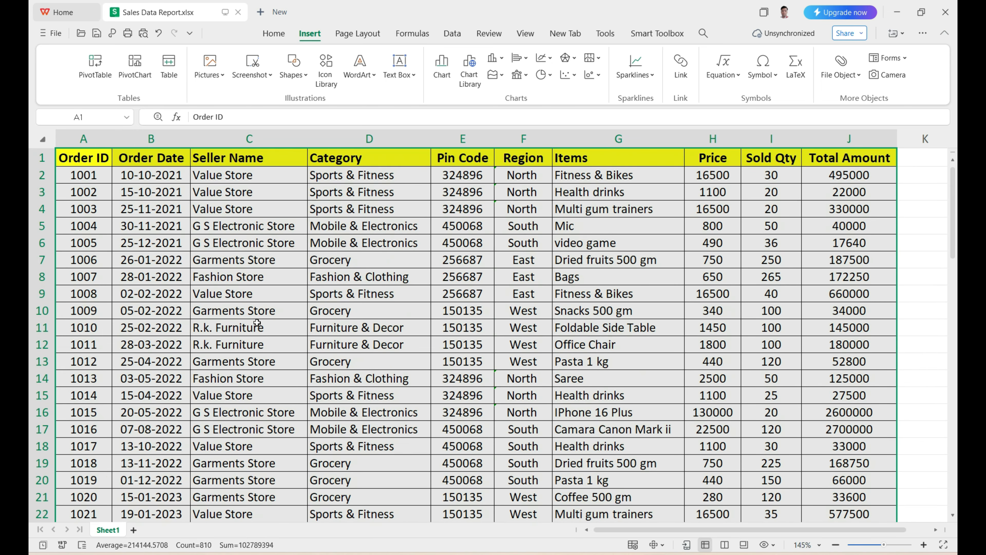
left_click(257, 322)
left_click(412, 294)
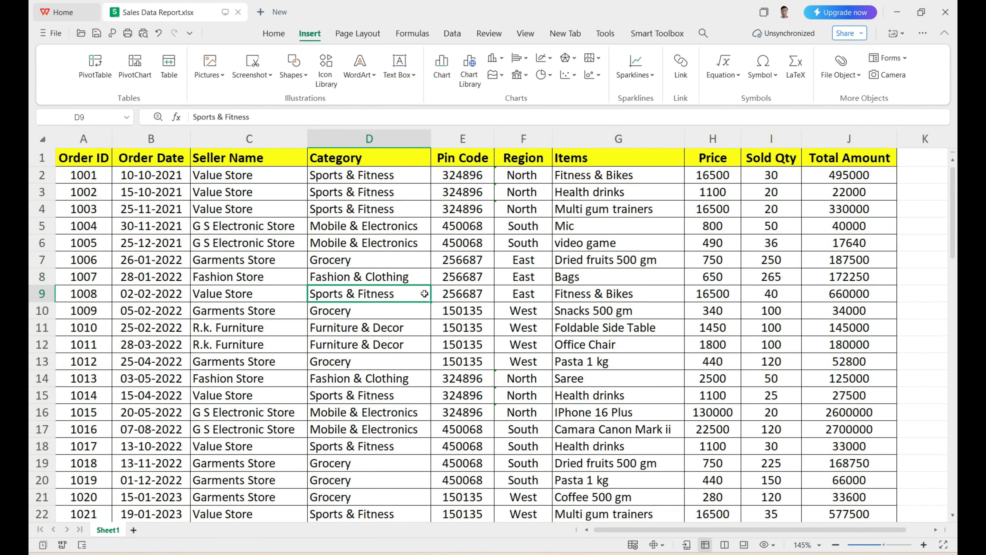
Step: Create a PivotTable on a new worksheet from the full sales data range Sheet1!$A$1:$J$81
key("ctrl+a")
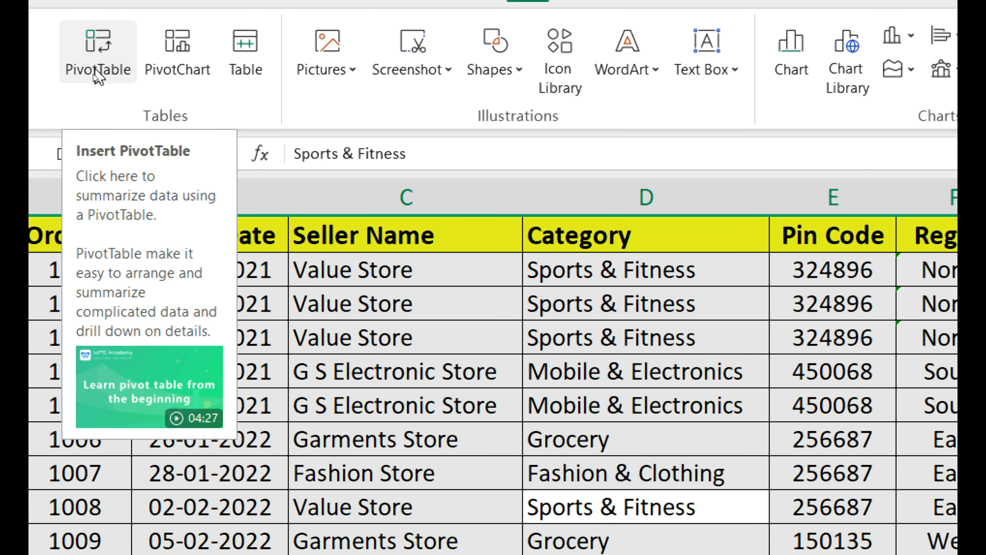
left_click(90, 69)
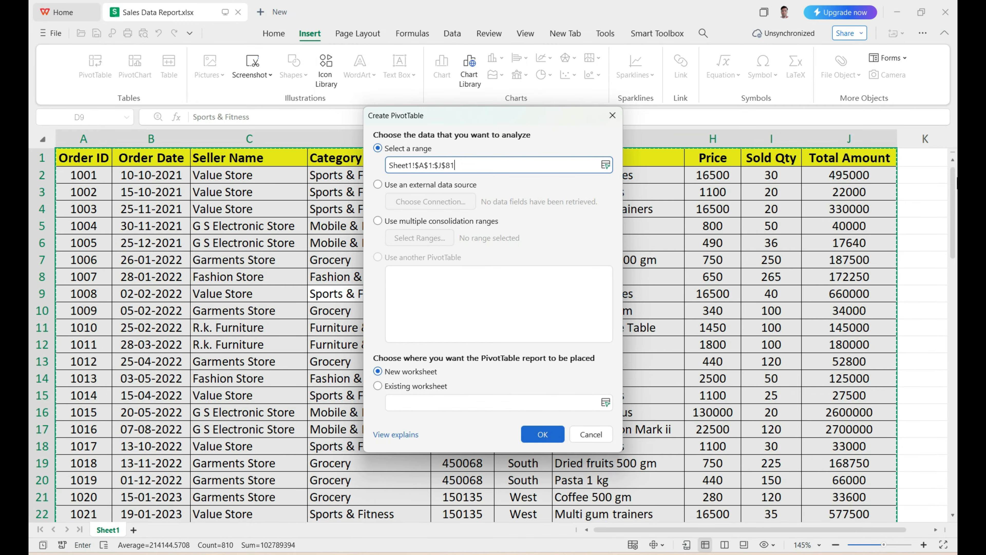
left_click_drag(953, 202, 944, 460)
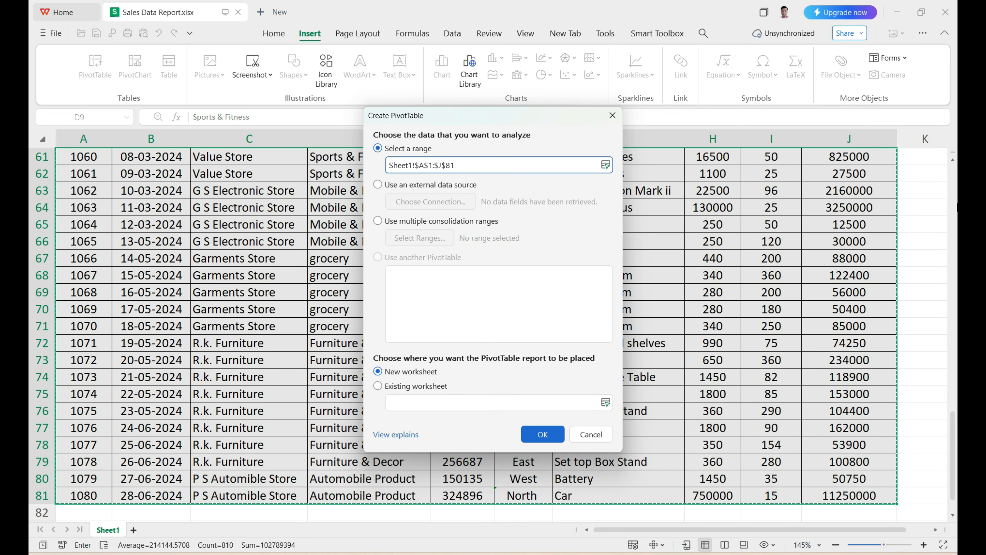
left_click_drag(952, 458, 952, 214)
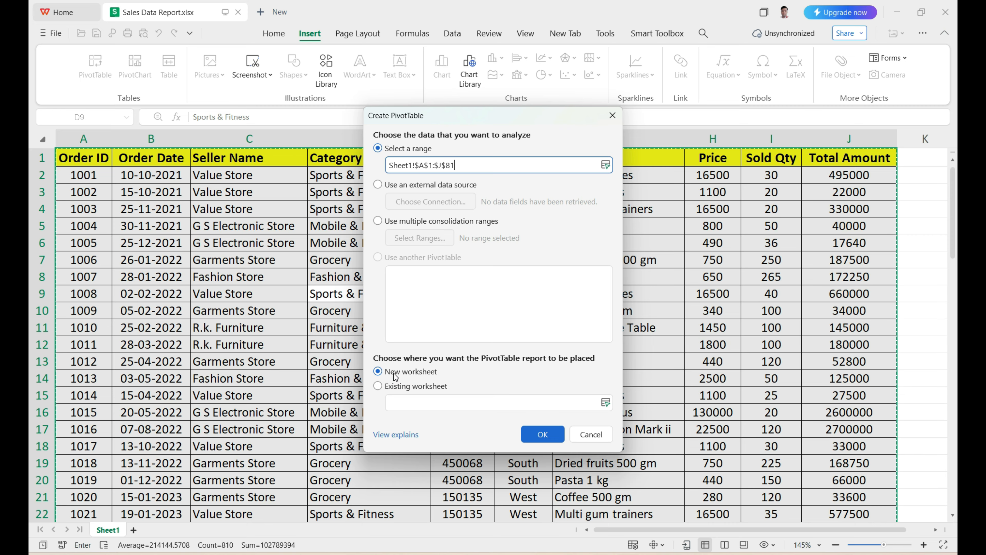
left_click(526, 440)
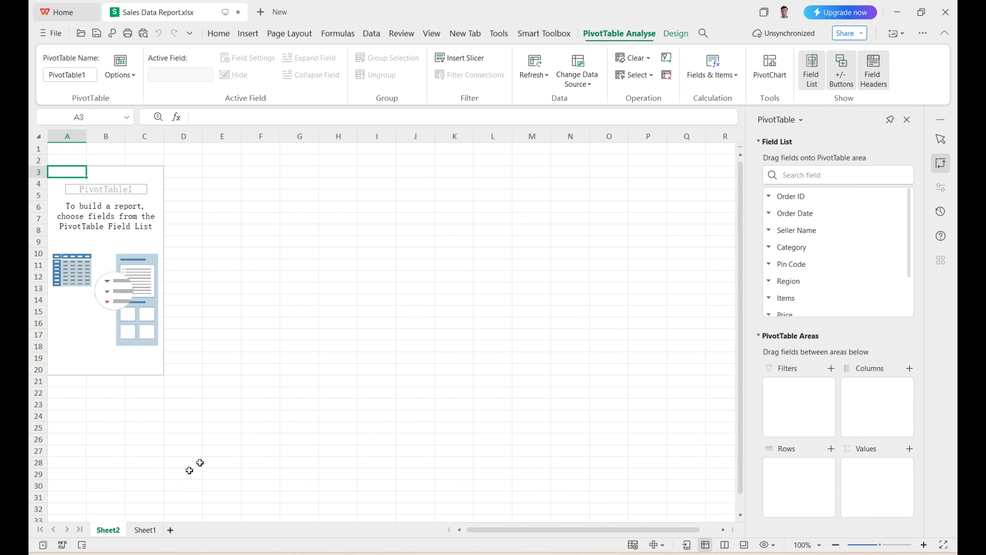
Step: Compare the source column headers on Sheet1, from Order ID to Pin Code, with the PivotTable field list on Sheet2
left_click(140, 530)
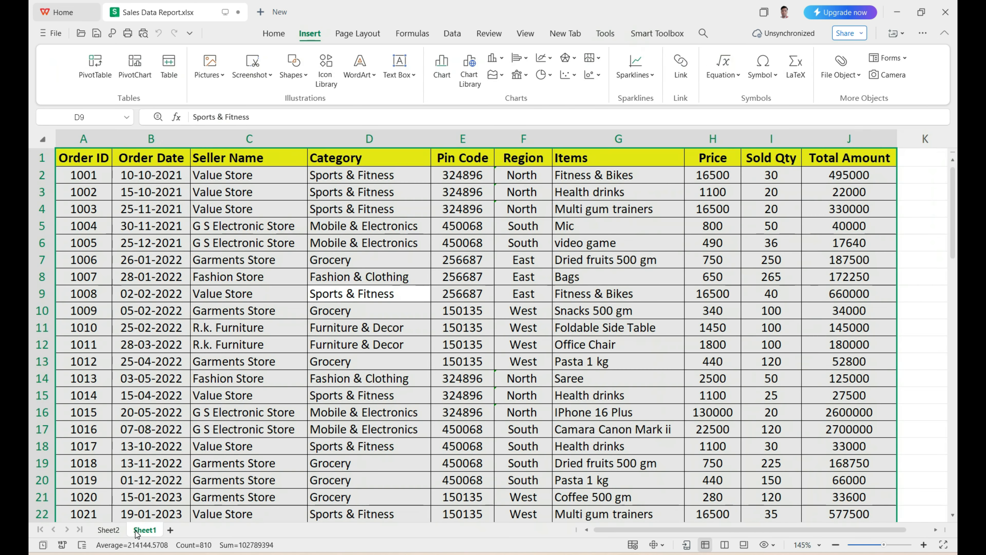
left_click(79, 163)
left_click(100, 142)
left_click(126, 140)
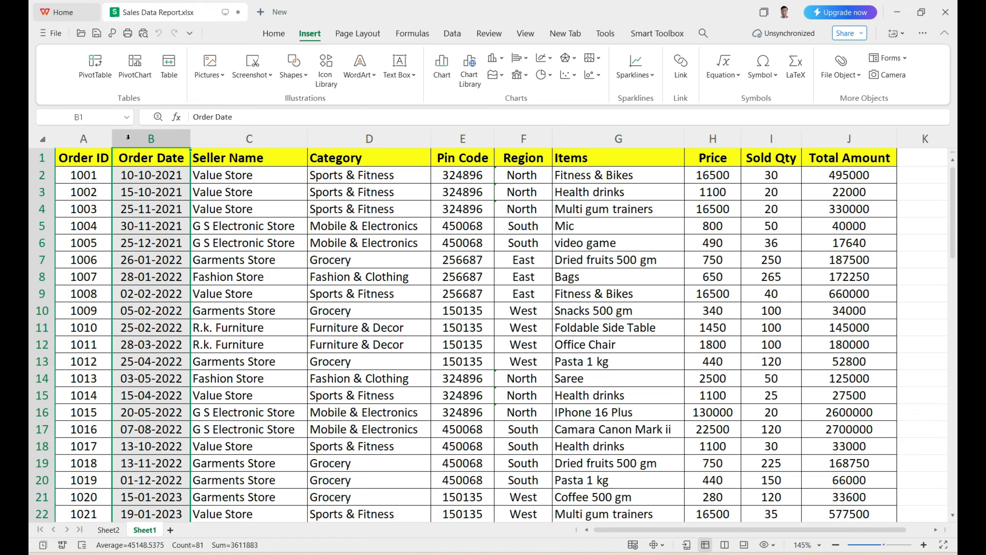
left_click(249, 138)
left_click(345, 157)
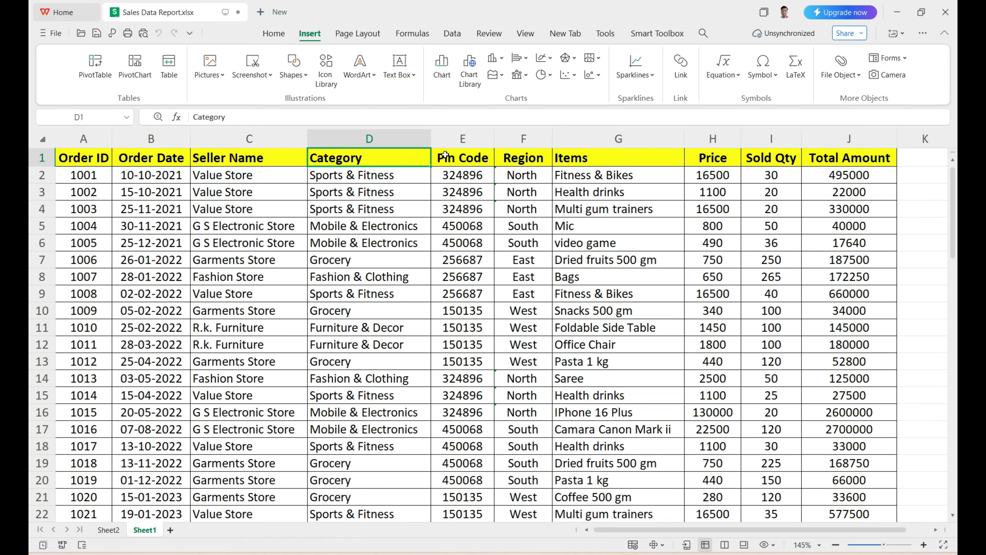
left_click(444, 156)
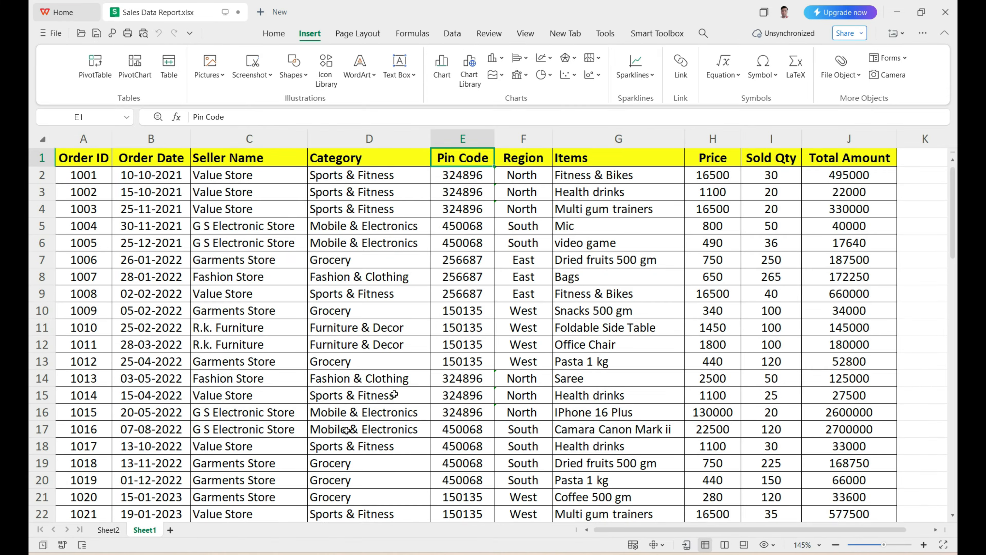
left_click(108, 530)
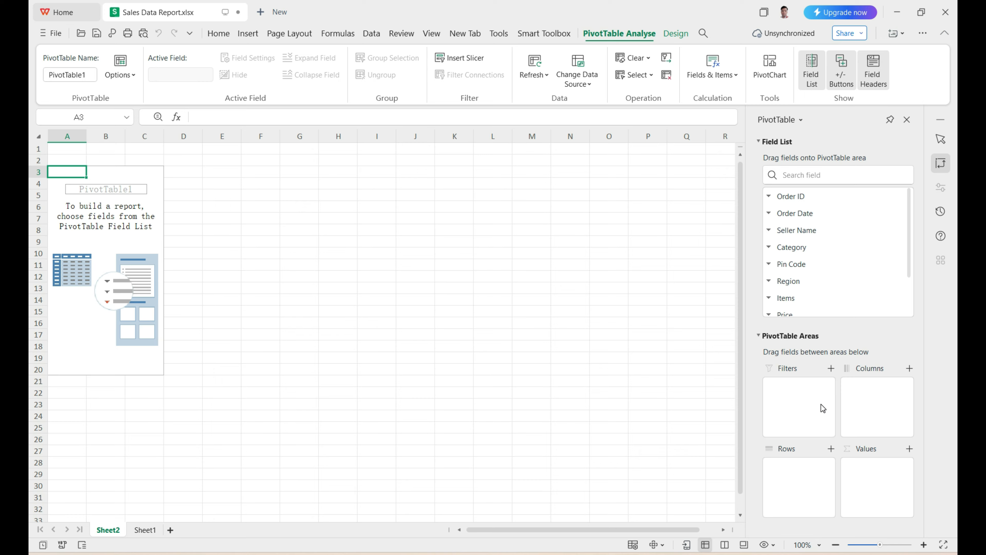
left_click(145, 529)
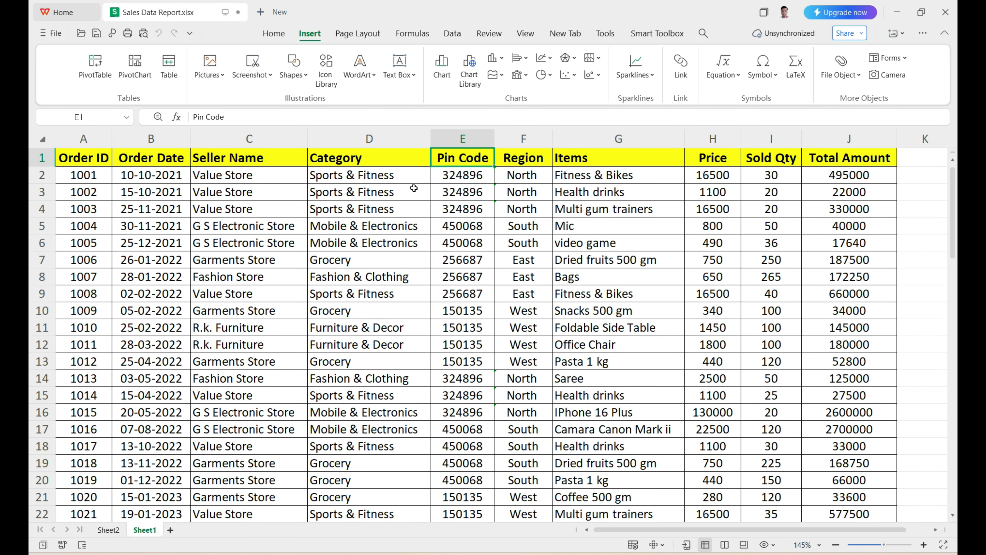
Step: Add the Category field to the Rows area of the PivotTable on Sheet2
left_click(108, 530)
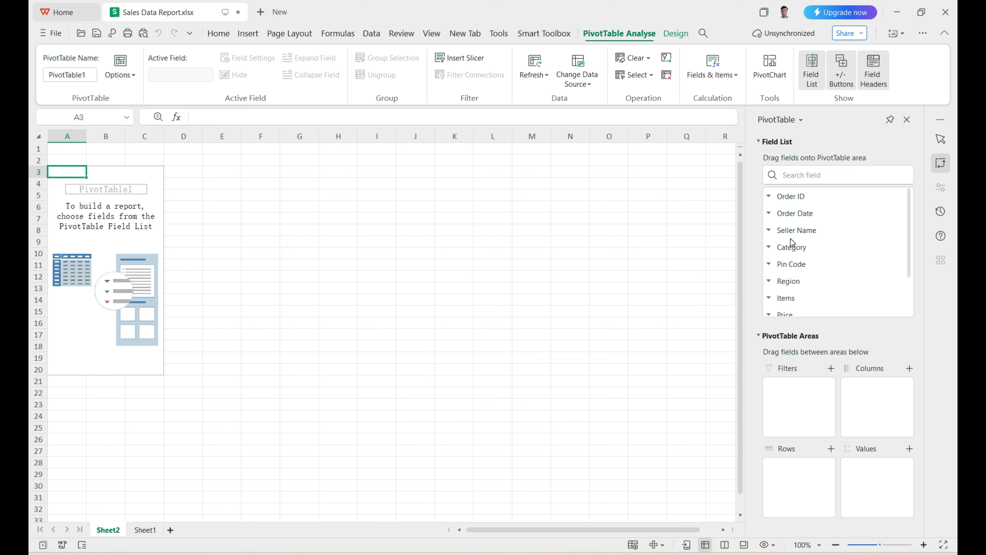
left_click(791, 252)
left_click_drag(789, 249, 788, 475)
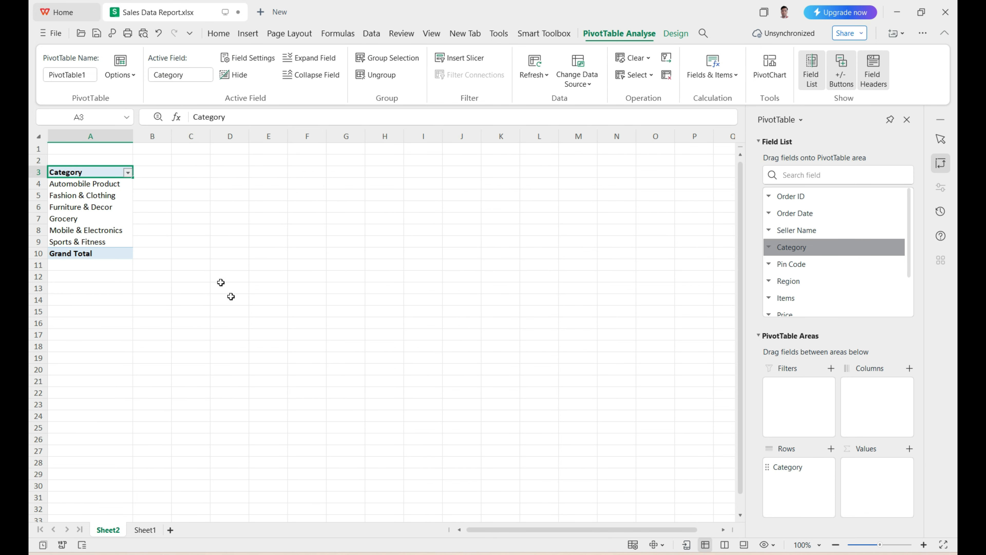
Step: Compare the category list in the PivotTable on Sheet2 with the repeated Category entries in the Sheet1 source data
scroll(124, 241, "up", 4, "ctrl")
scroll(126, 246, "up", 4, "ctrl")
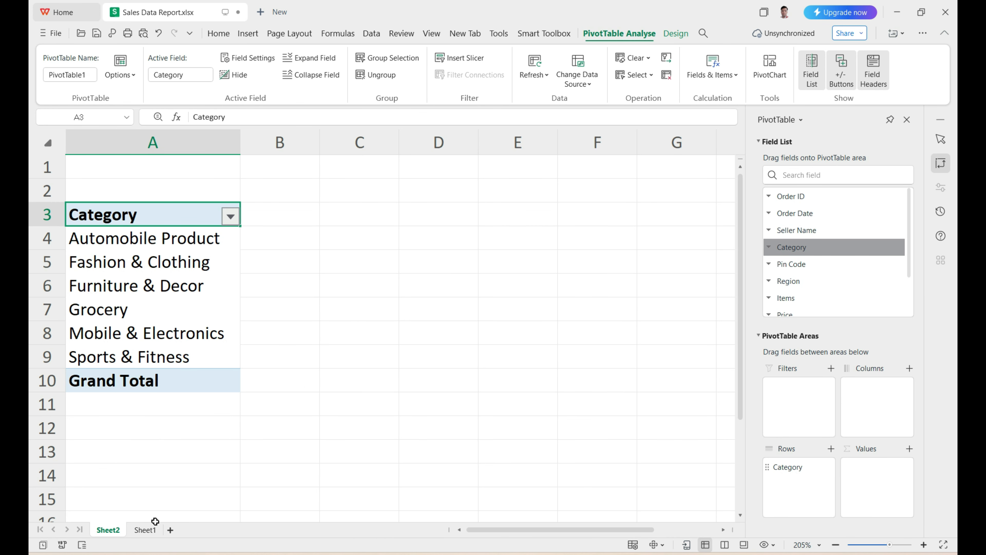
left_click(155, 530)
scroll(367, 266, "down", 5)
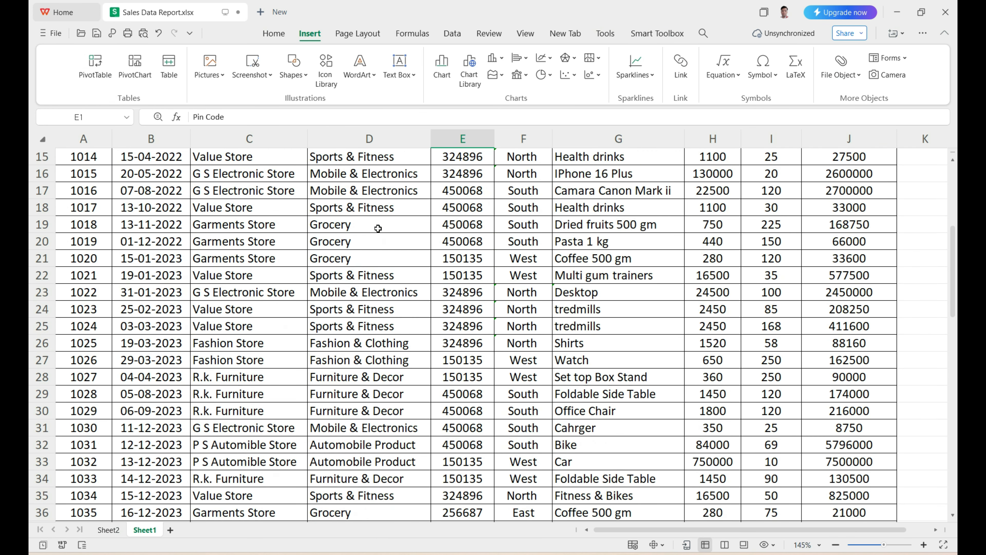
scroll(361, 401, "down", 3)
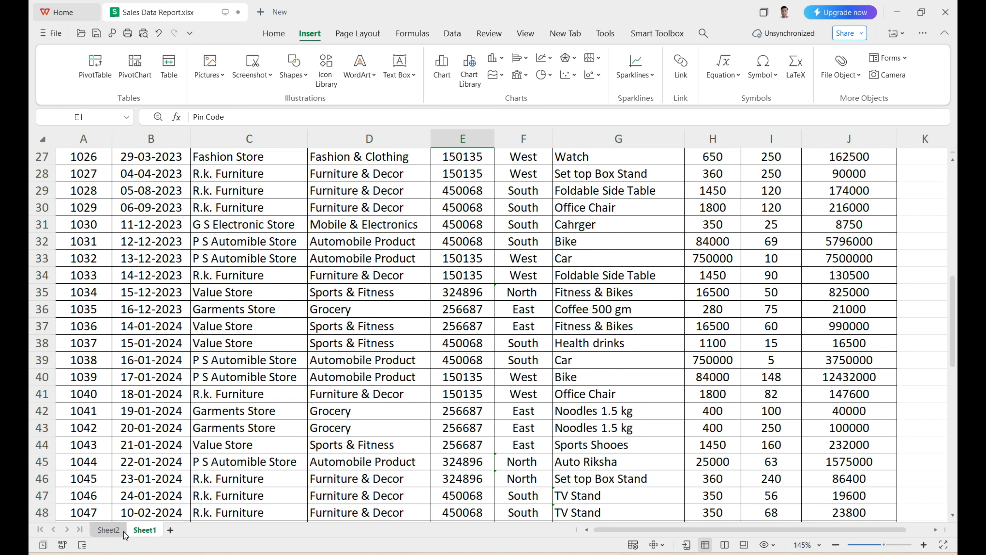
left_click(108, 530)
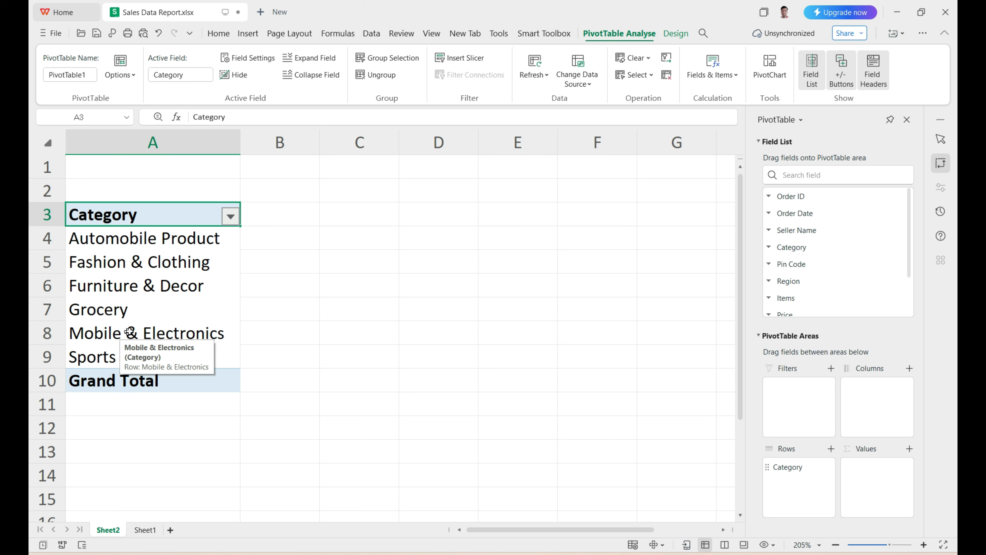
Step: Add the Sold Qty field to the Values area of the PivotTable
scroll(799, 247, "down", 2)
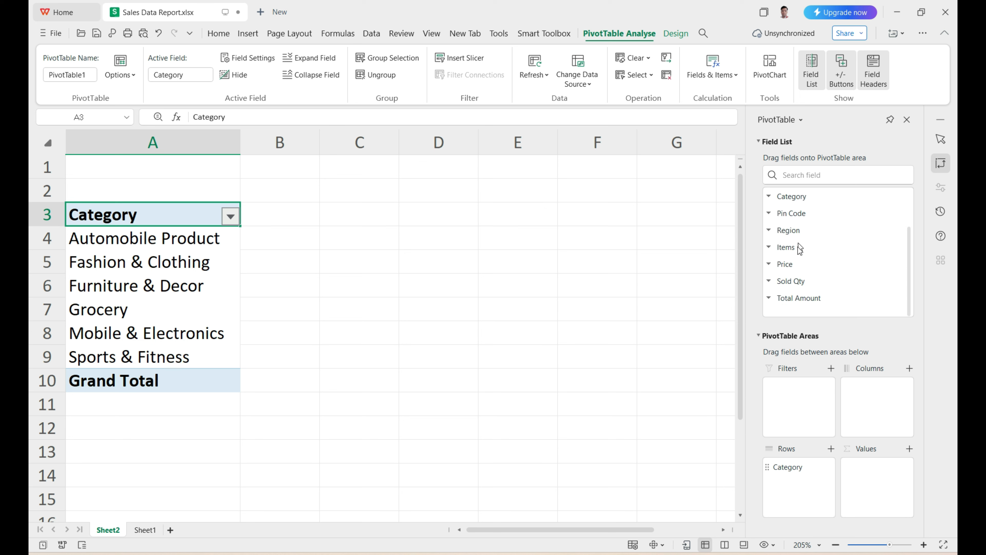
left_click(785, 285)
left_click_drag(785, 287, 859, 471)
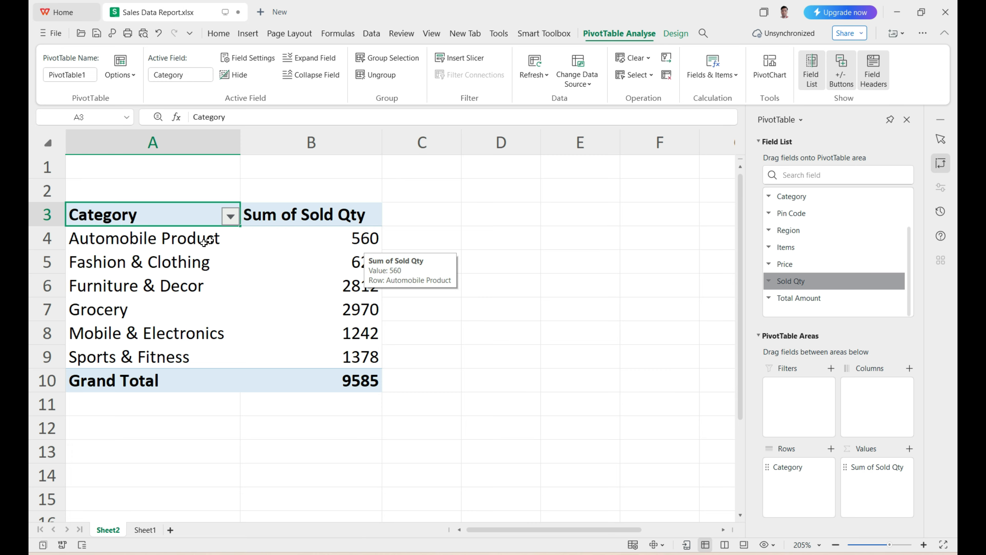
Step: Check the Sum of Sold Qty values for each category against the Grand Total row
left_click(363, 244)
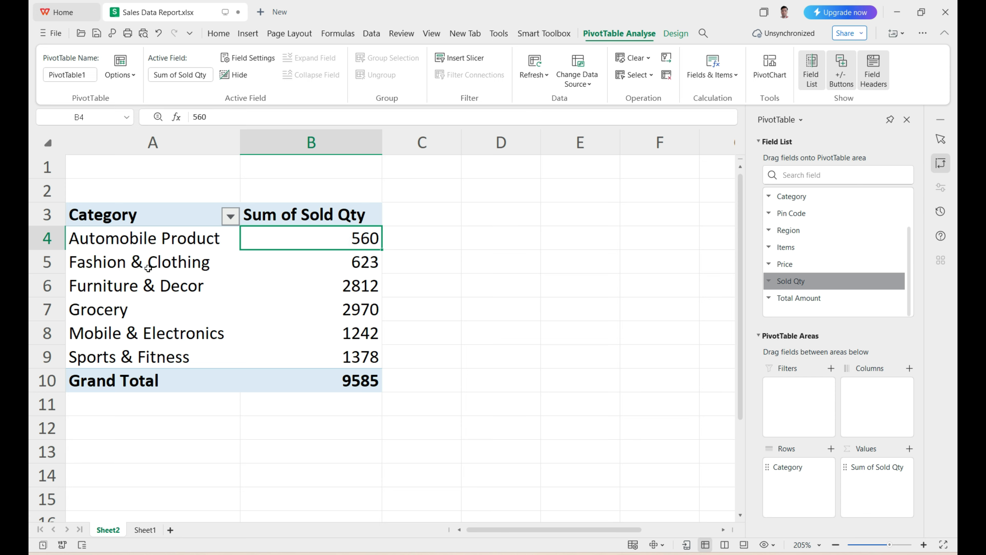
left_click(368, 263)
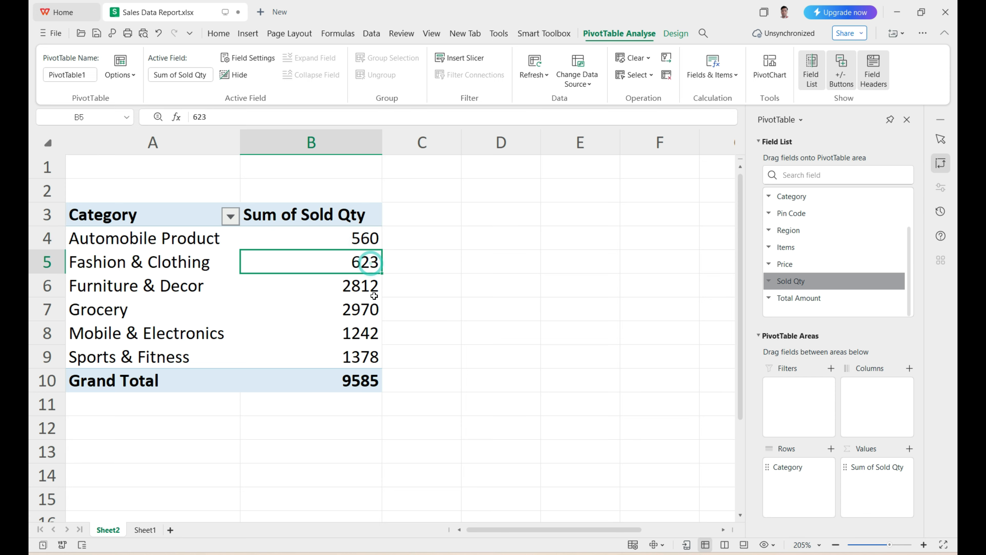
left_click(150, 291)
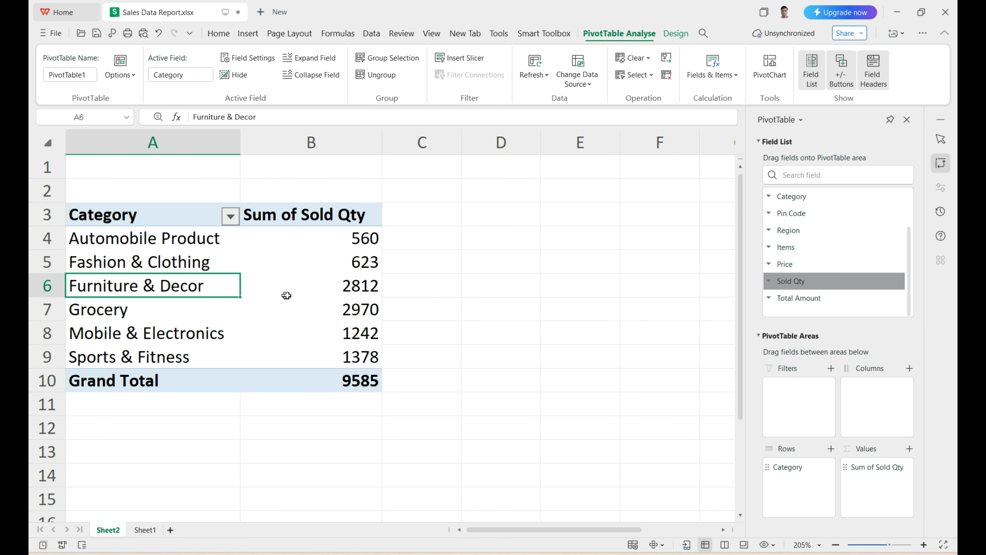
left_click(360, 294)
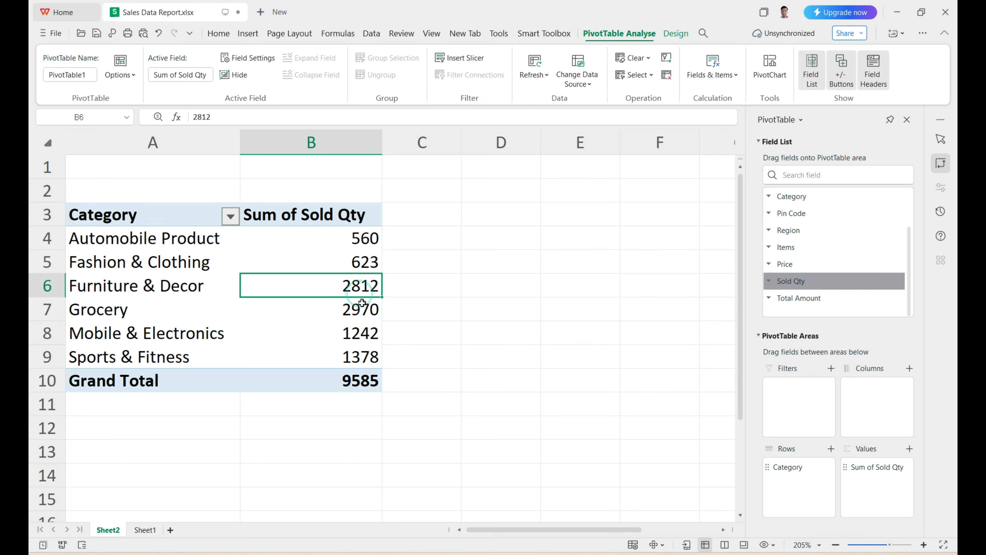
left_click_drag(359, 239, 357, 355)
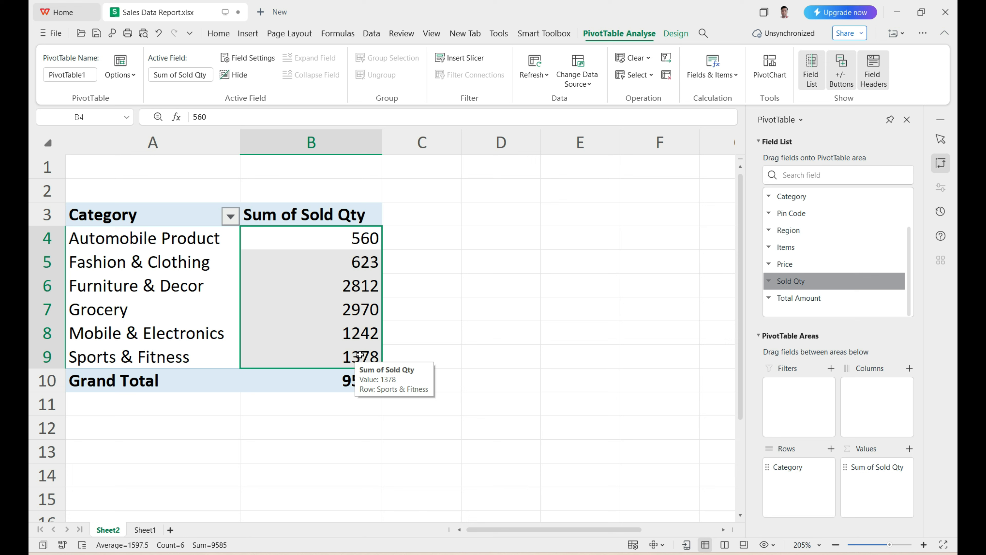
left_click(323, 378)
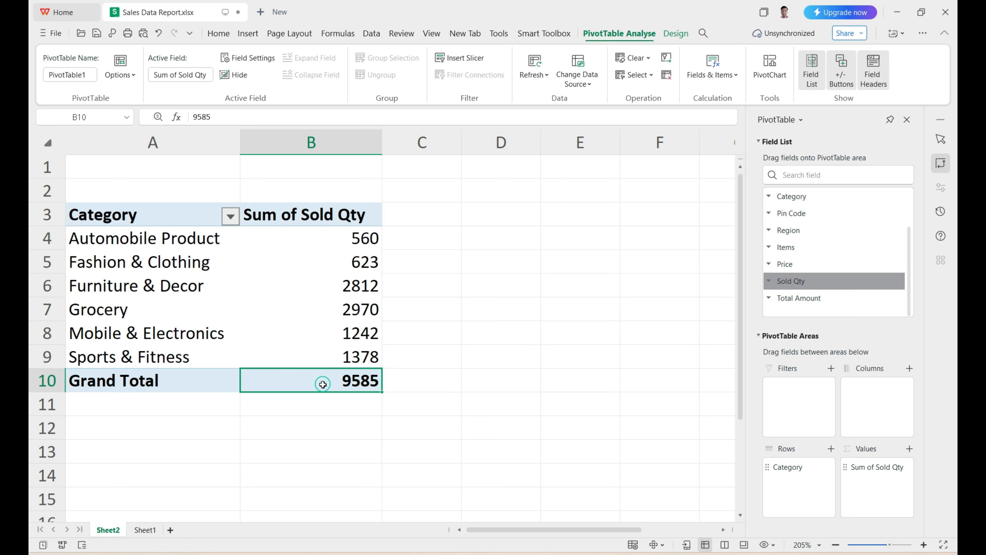
left_click(360, 227)
left_click_drag(361, 232, 364, 348)
left_click(351, 386)
Step: Extract the source records behind the Automobile Product sold quantity onto a new detail sheet
left_click(312, 239)
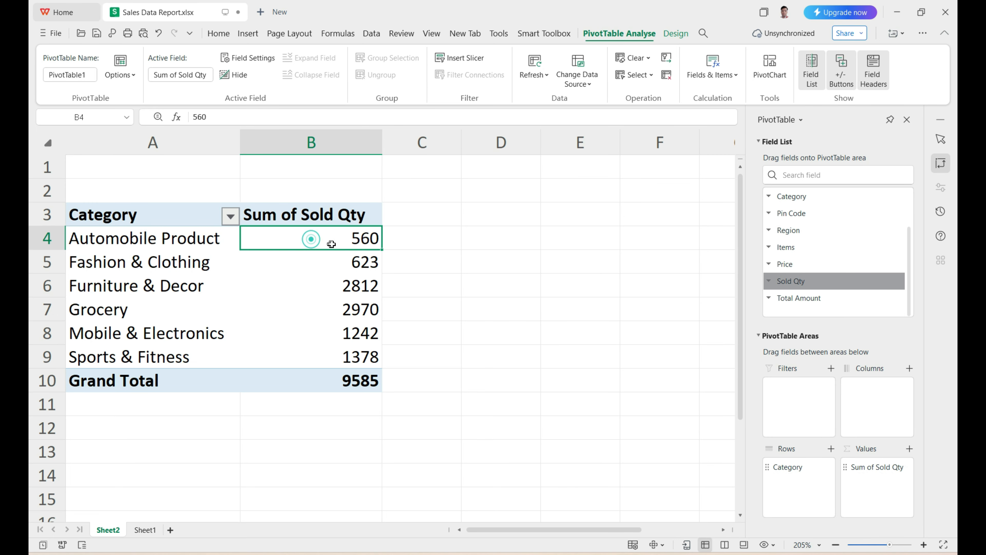
double_click(338, 238)
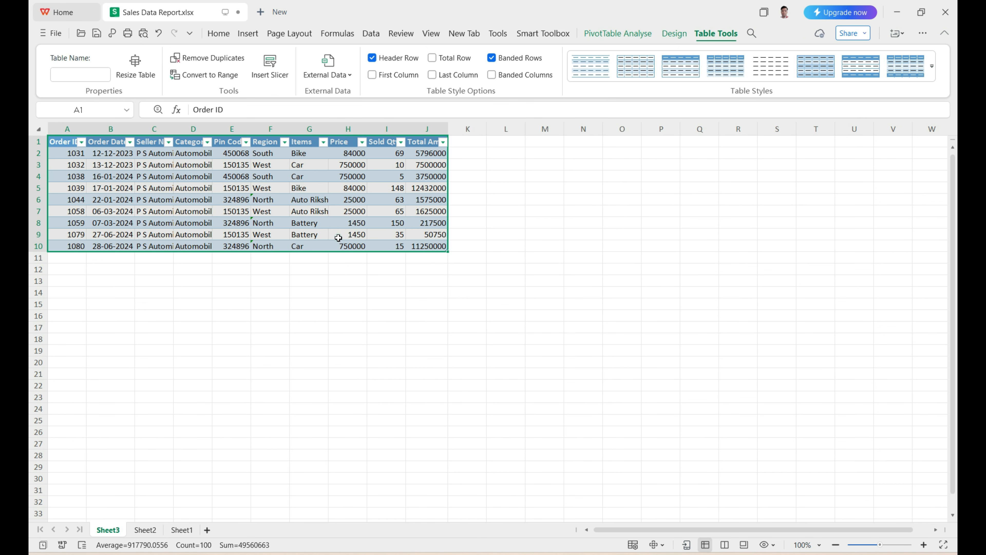
scroll(338, 238, "up", 1)
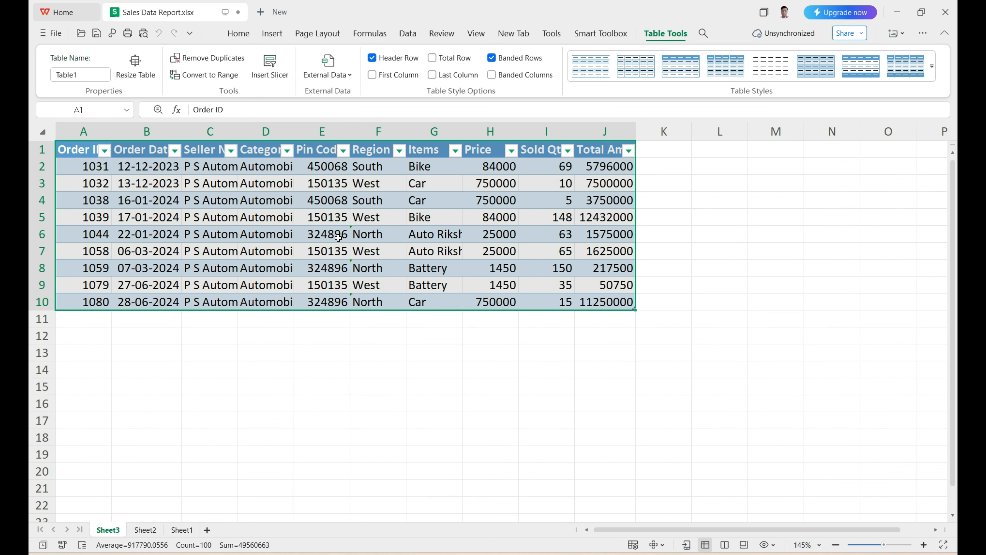
scroll(338, 238, "up", 2)
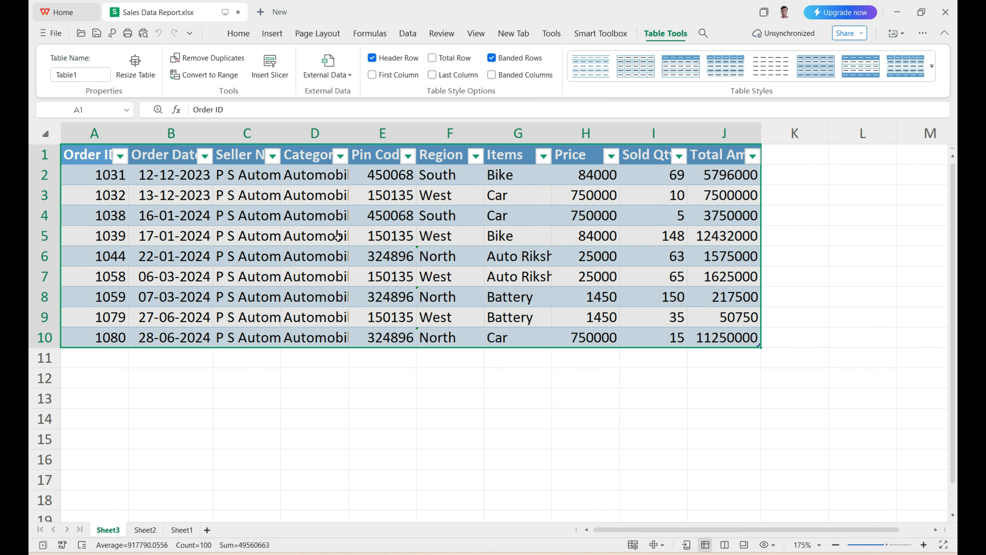
Step: Fit the Category, Pin Code, Region and Seller Name columns of the Automobile Product detail table to their contents
double_click(347, 136)
double_click(490, 138)
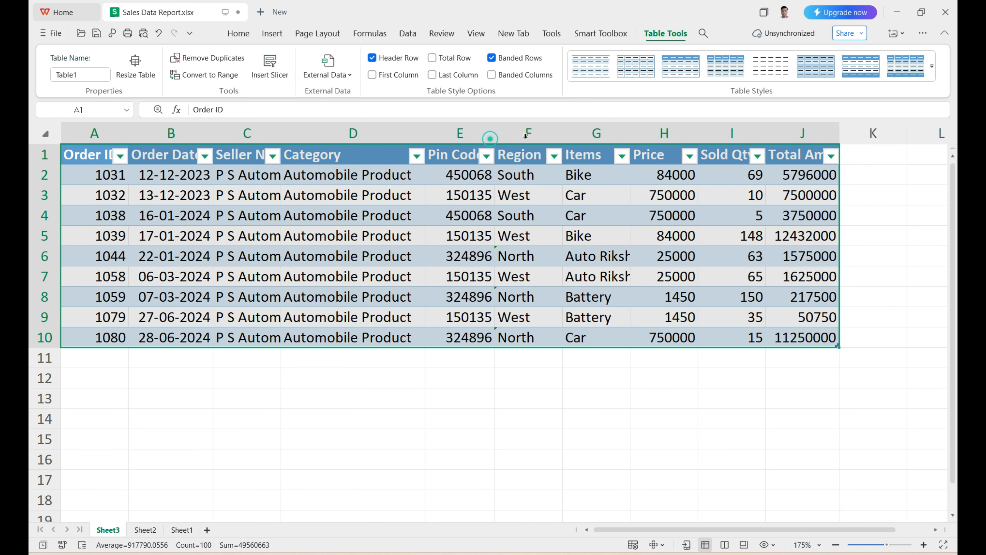
double_click(562, 133)
left_click(80, 193)
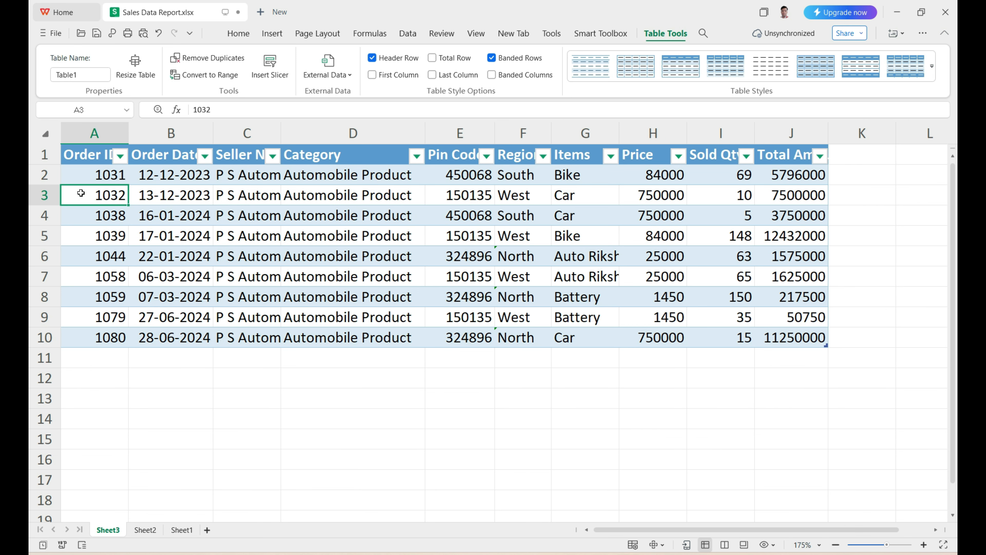
left_click(89, 202)
left_click(169, 194)
left_click(249, 154)
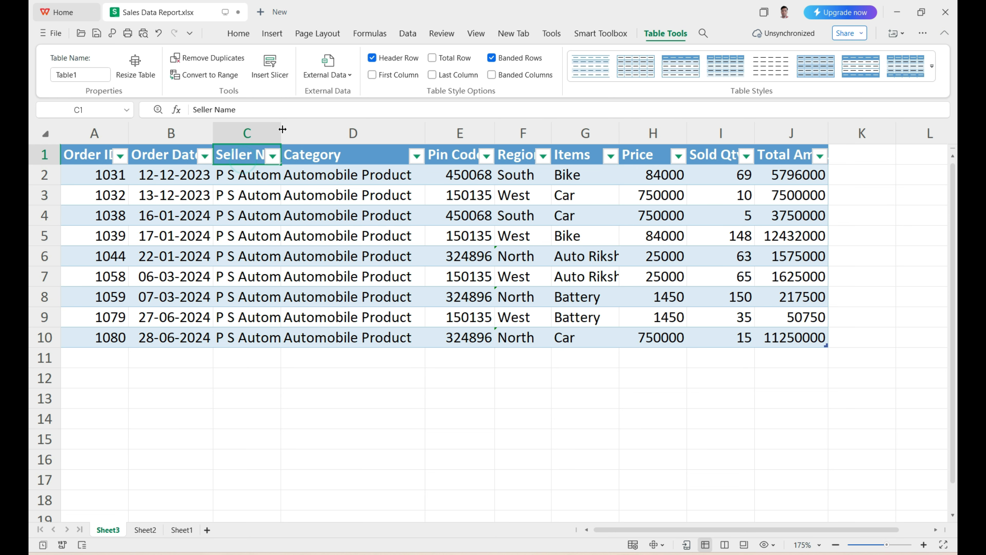
double_click(281, 134)
Step: Review the Automobile Product detail records column by column, from Category through Items and Price to Total Amount
left_click_drag(392, 177, 412, 306)
left_click_drag(534, 176, 536, 317)
left_click_drag(588, 176, 589, 317)
left_click_drag(663, 175, 665, 338)
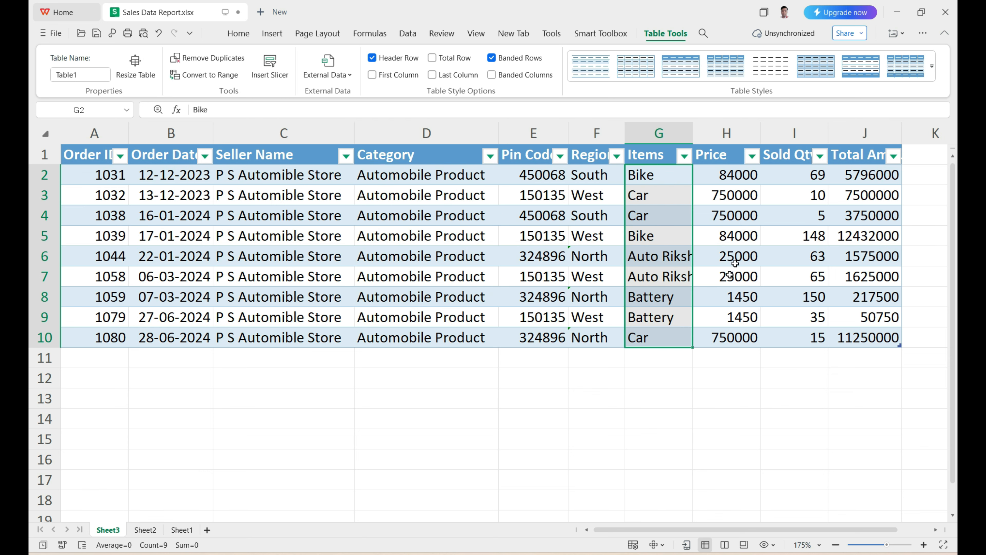
left_click_drag(734, 184, 736, 337)
left_click_drag(790, 176, 812, 342)
left_click_drag(862, 175, 878, 339)
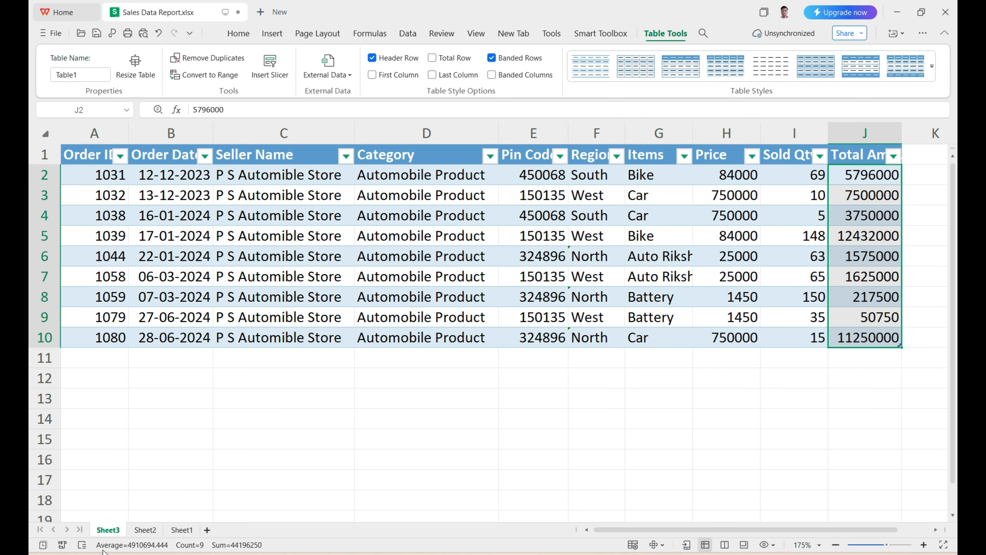
Step: Extract the source records behind the Furniture & Decor sold quantity from the Sheet2 PivotTable onto a new detail sheet
left_click(145, 529)
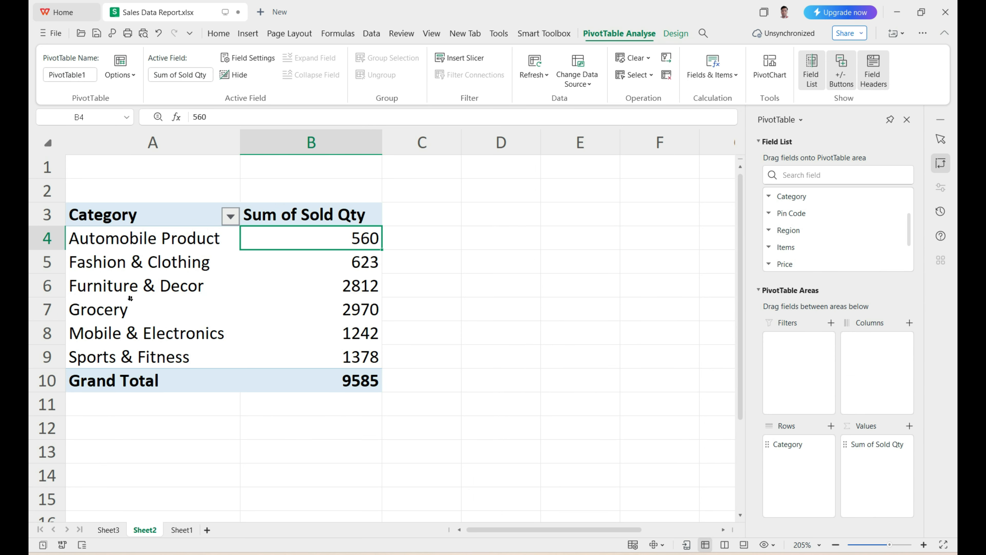
left_click(372, 288)
double_click(365, 288)
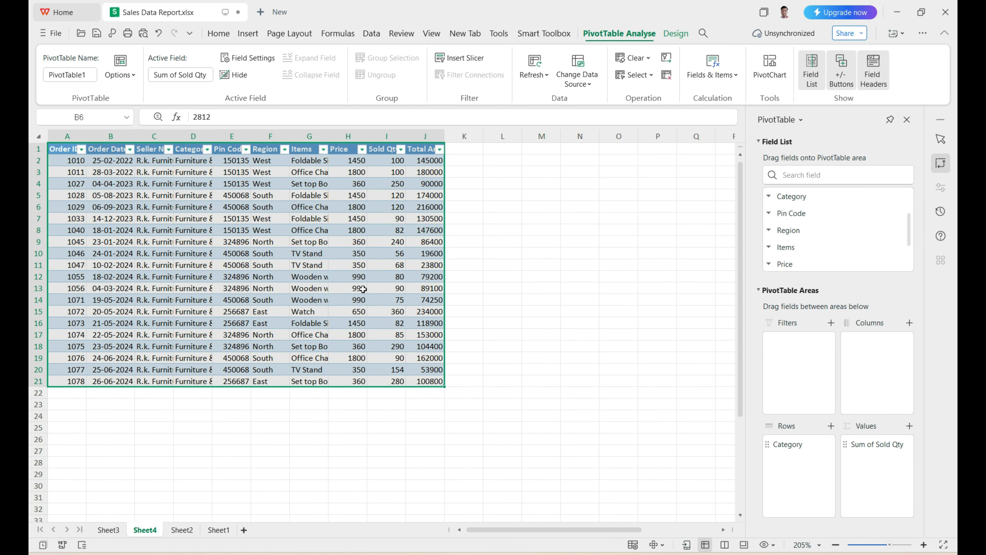
scroll(289, 198, "up", 3)
Step: Fit the Category and Seller Name columns of the Furniture & Decor detail table to their contents
left_click_drag(294, 131, 343, 131)
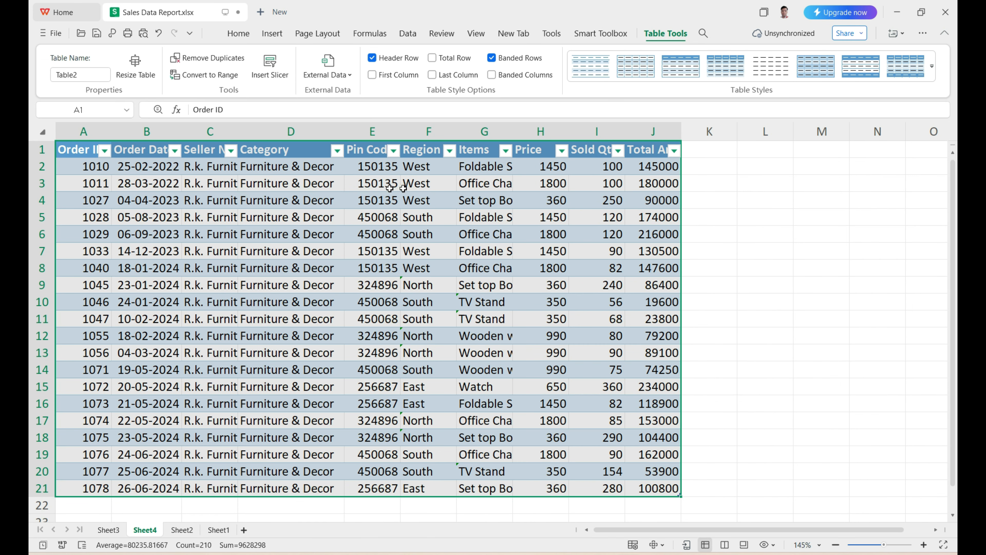
left_click(77, 196)
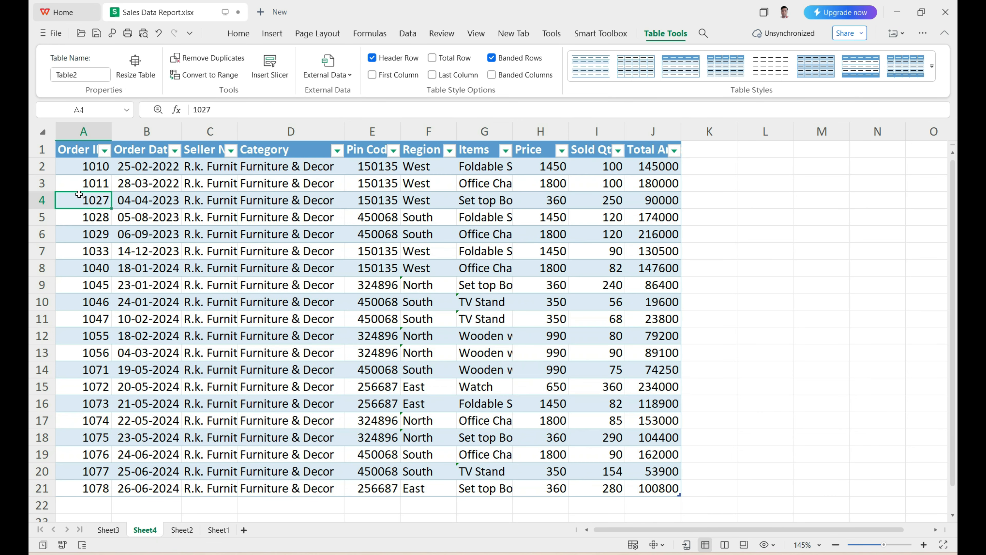
left_click(158, 202)
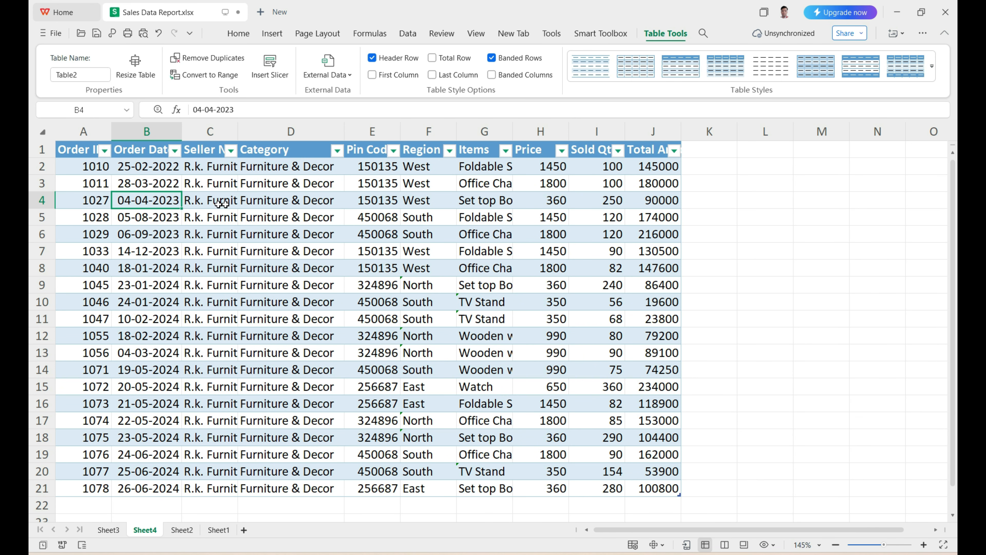
double_click(235, 131)
left_click(237, 201)
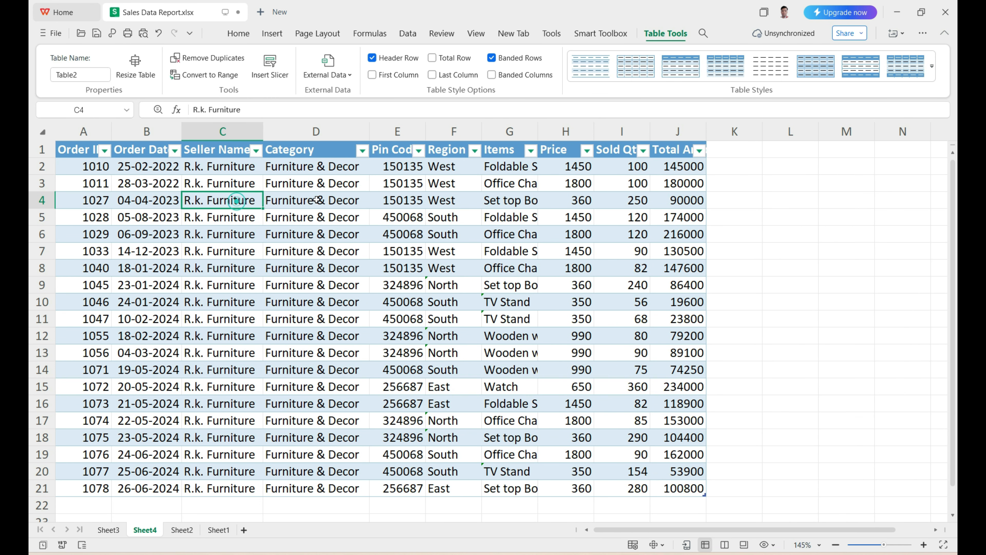
left_click(316, 200)
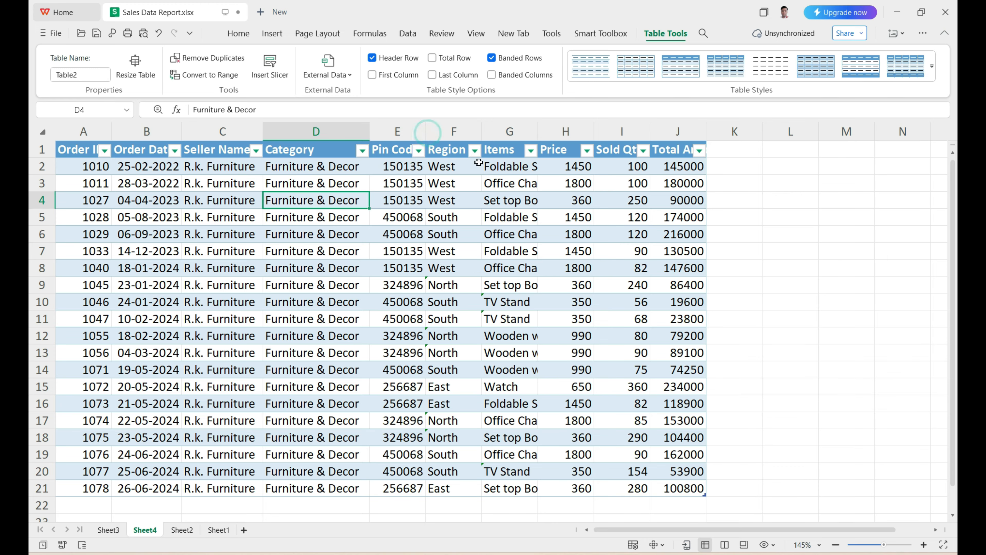
Step: Review the Items, Price, Sold Qty and Total Amount columns of the Furniture & Decor records, and return to Sheet2
left_click_drag(510, 166, 503, 490)
left_click_drag(582, 160, 703, 512)
left_click(636, 156)
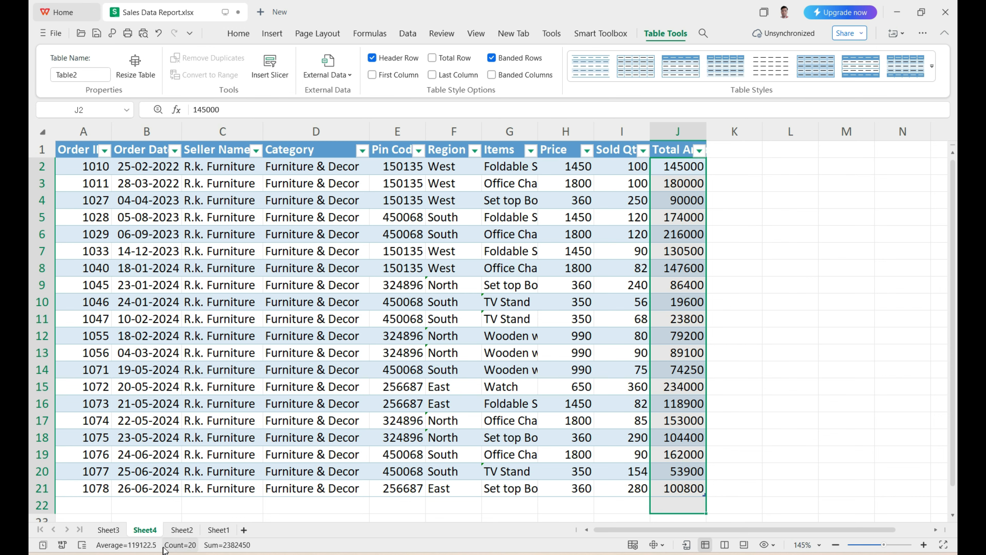
left_click(182, 530)
mouse_move(362, 308)
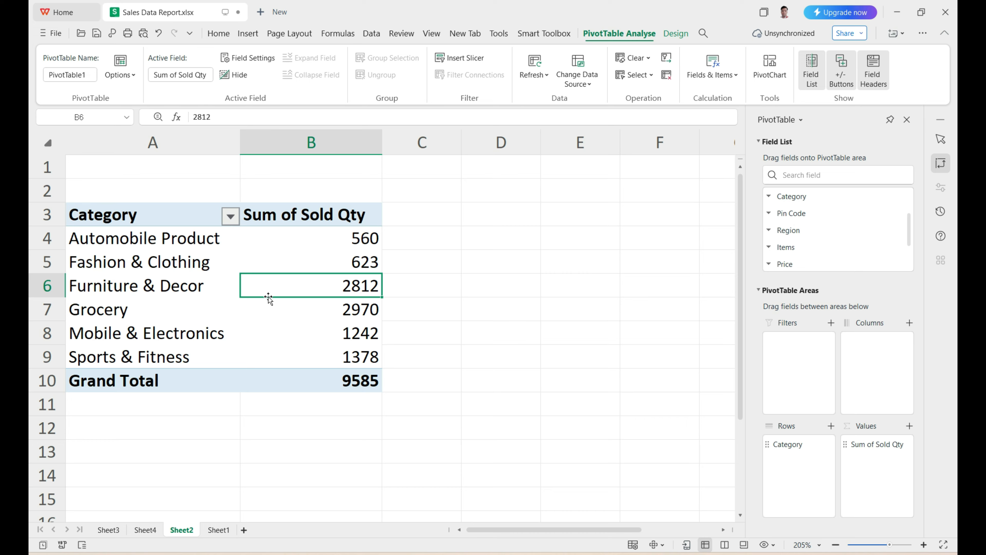
right_click(329, 287)
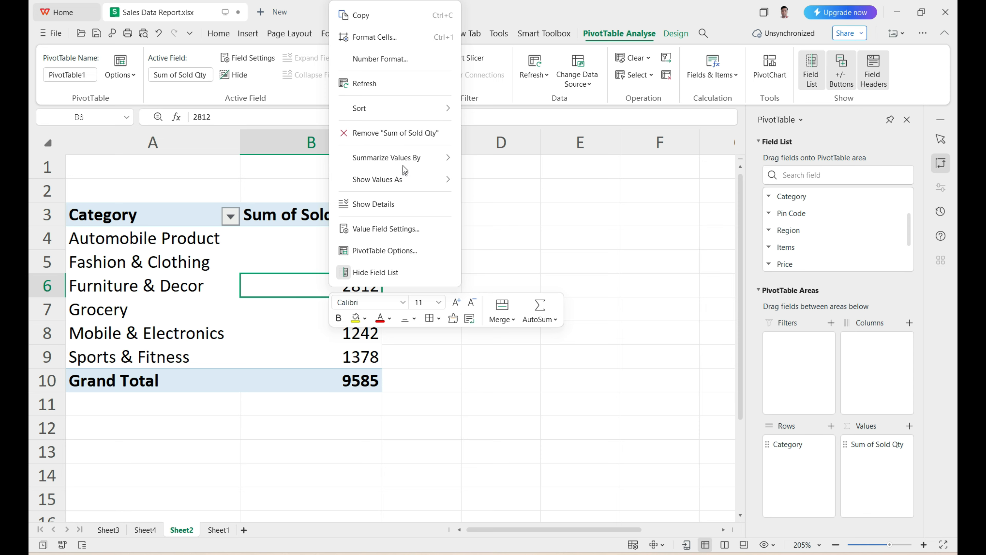
left_click(320, 283)
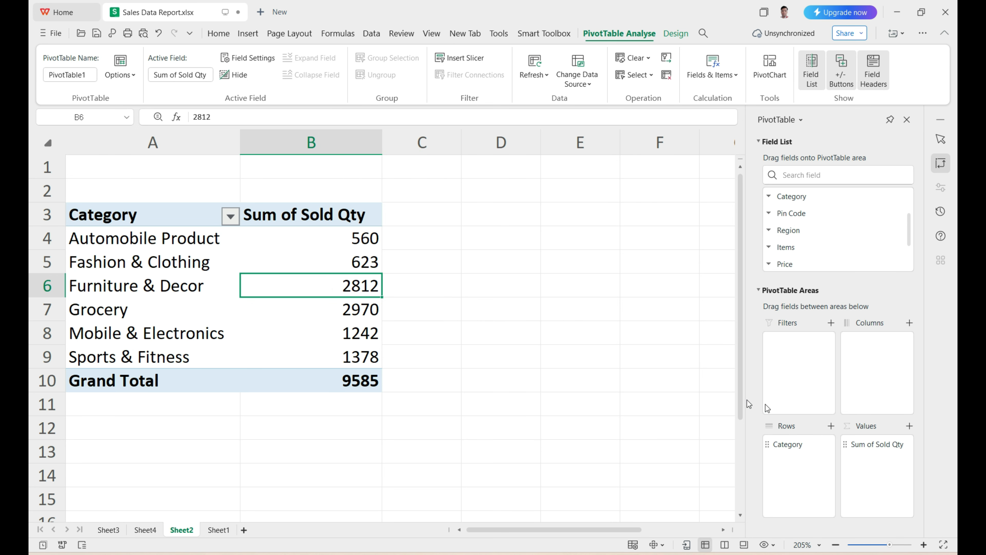
Step: Remove the Sum of Sold Qty field from the Values area of the PivotTable
left_click(859, 446)
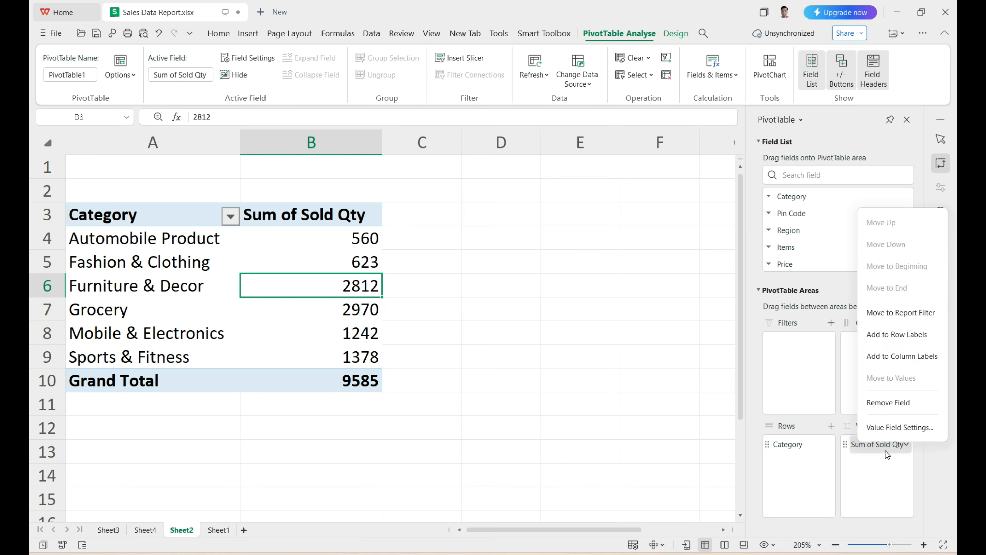
left_click(325, 317)
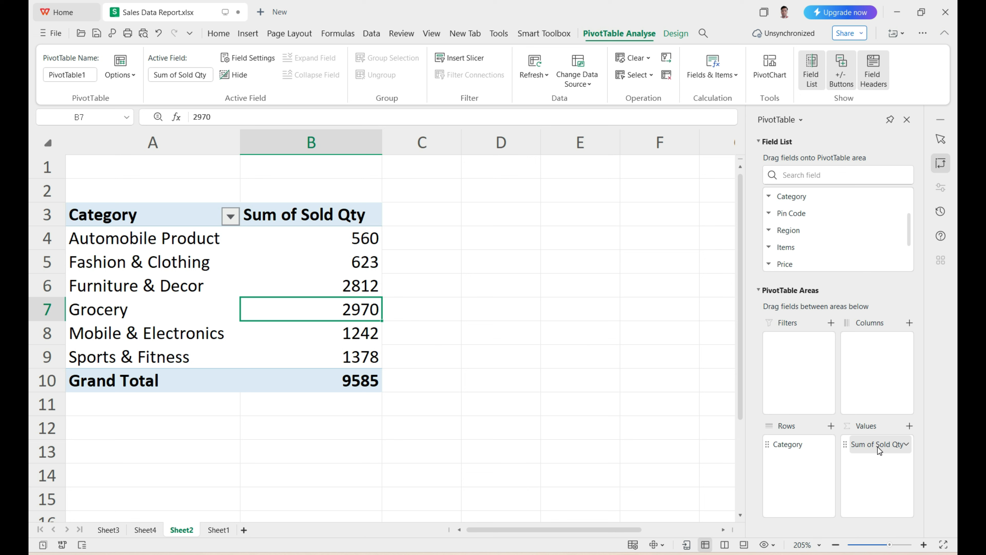
left_click_drag(879, 451, 776, 213)
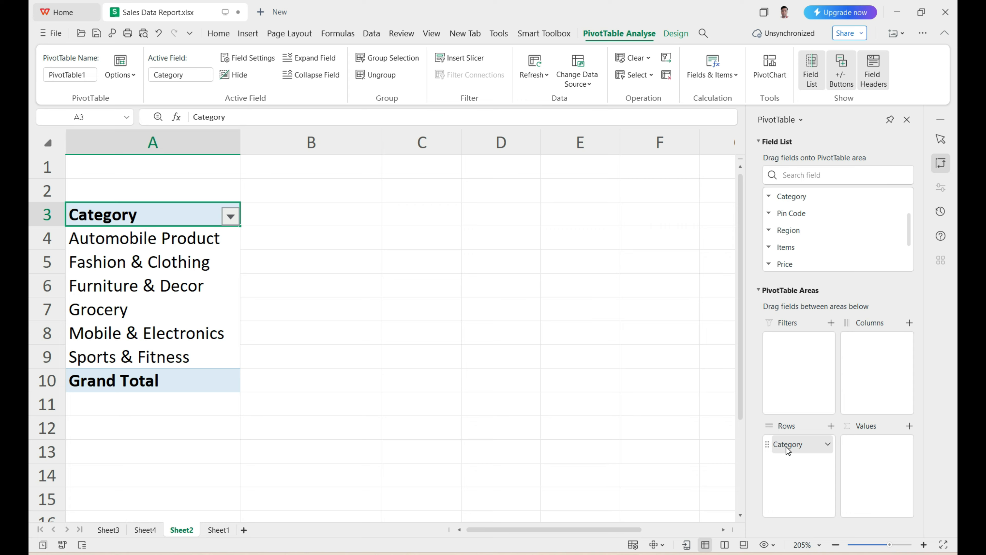
Step: Replace the Category field with Region in the PivotTable's Rows area and add Sold Qty to the Values area
left_click_drag(786, 446, 787, 256)
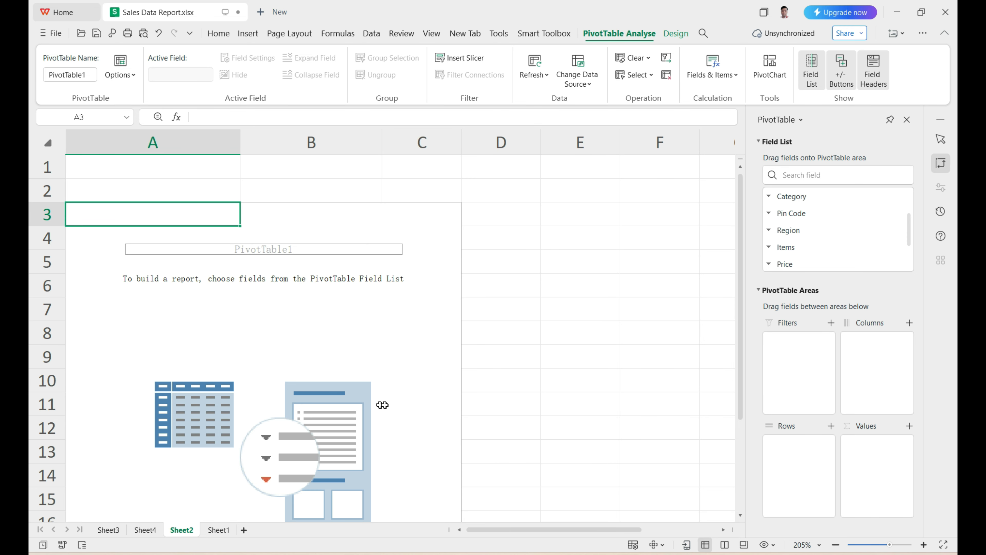
scroll(381, 403, "down", 6)
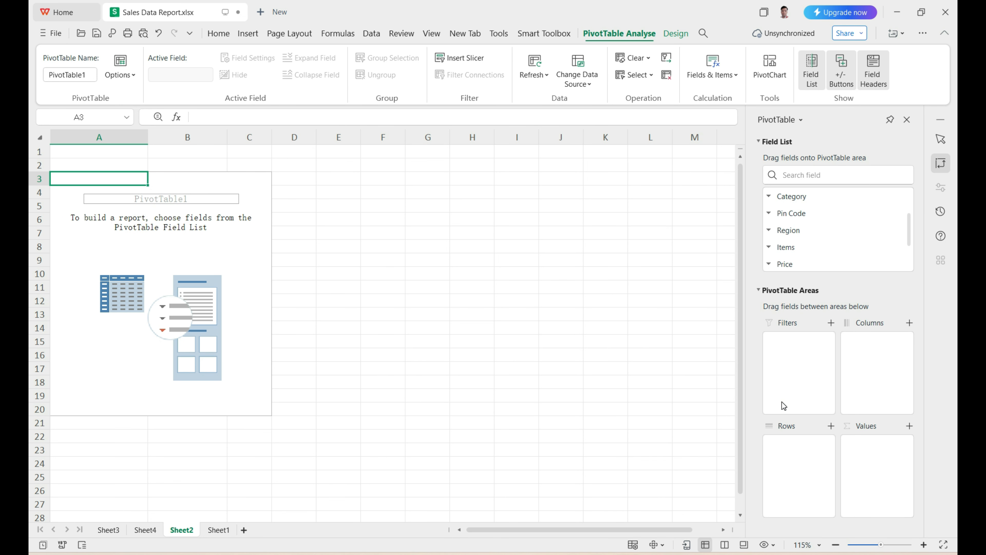
left_click_drag(780, 238, 786, 458)
scroll(271, 399, "up", 9)
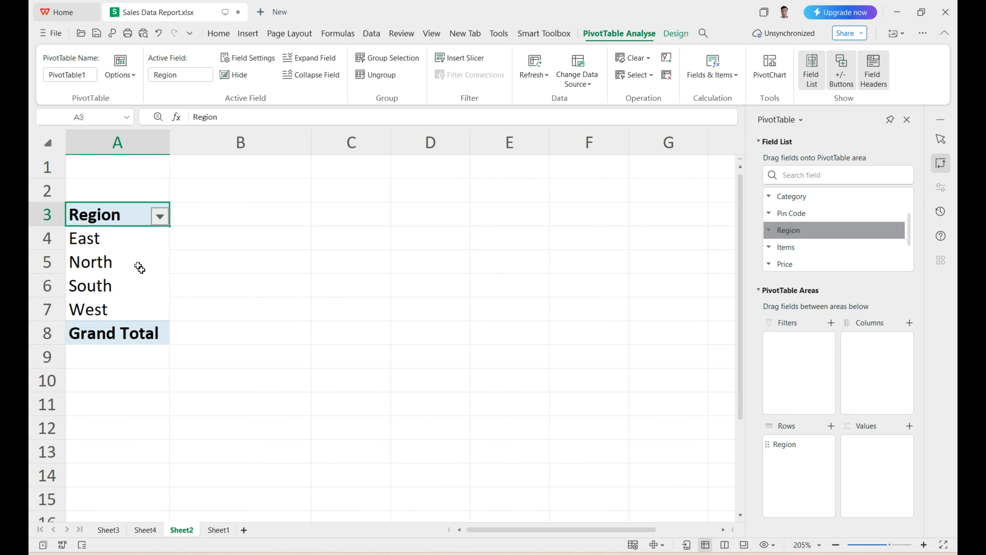
left_click_drag(89, 241, 91, 313)
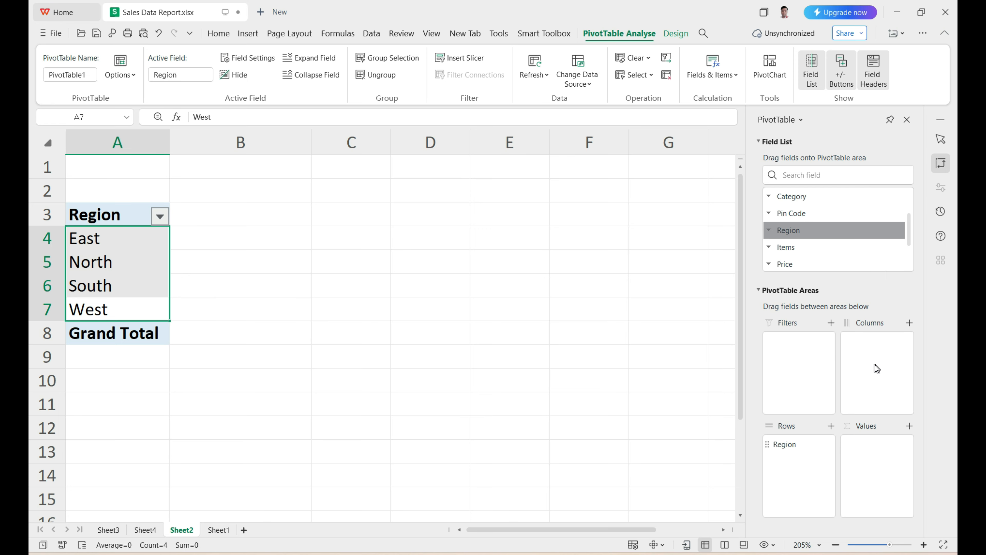
scroll(824, 248, "down", 2)
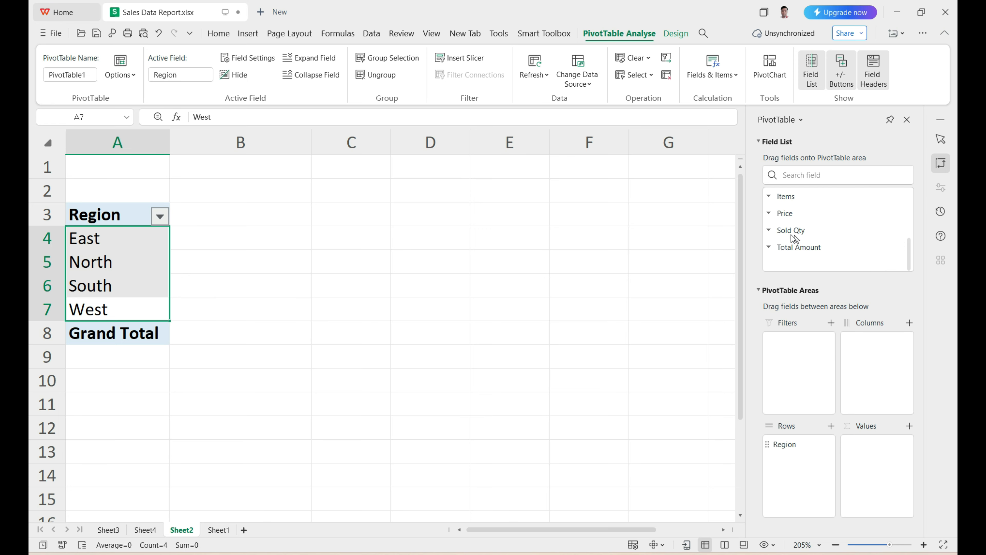
left_click_drag(788, 237, 878, 457)
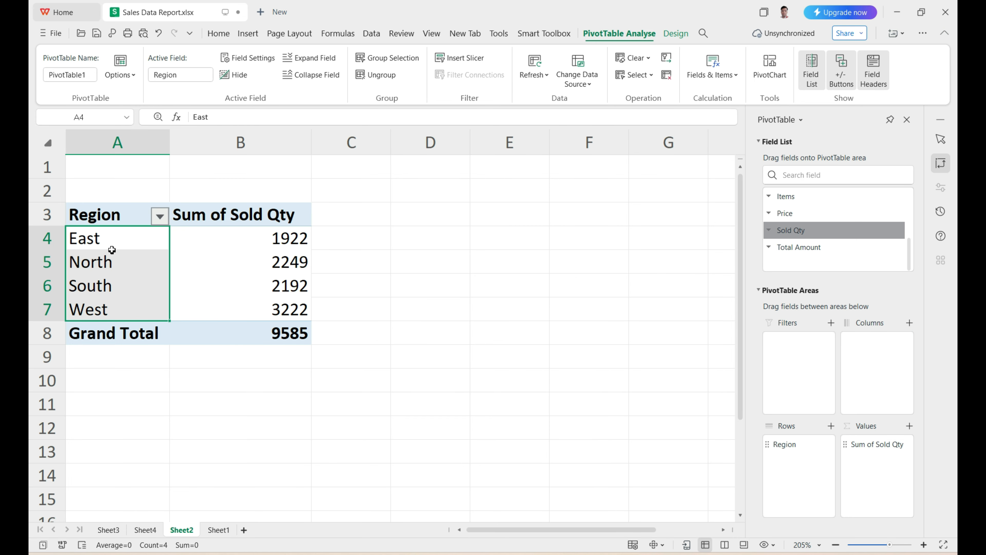
Step: Review the sold quantity of each region in the PivotTable: East, North, South and West
left_click(112, 241)
left_click(286, 249)
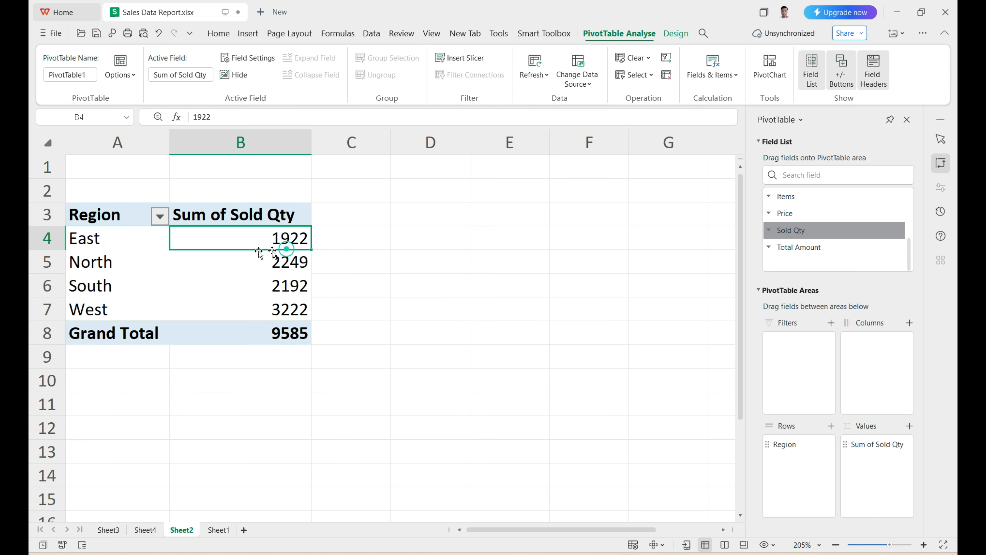
left_click(103, 264)
left_click(298, 270)
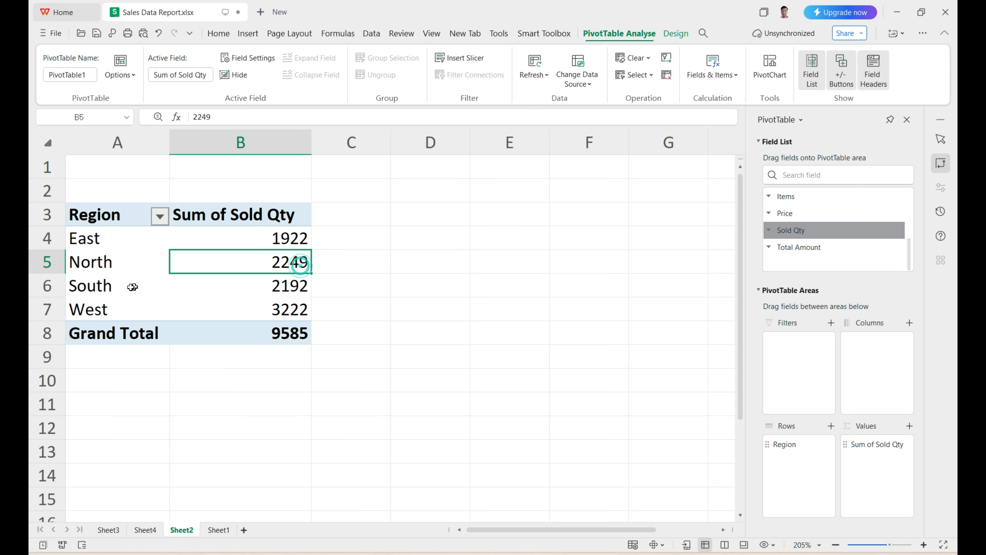
left_click(97, 289)
left_click(288, 289)
left_click(117, 313)
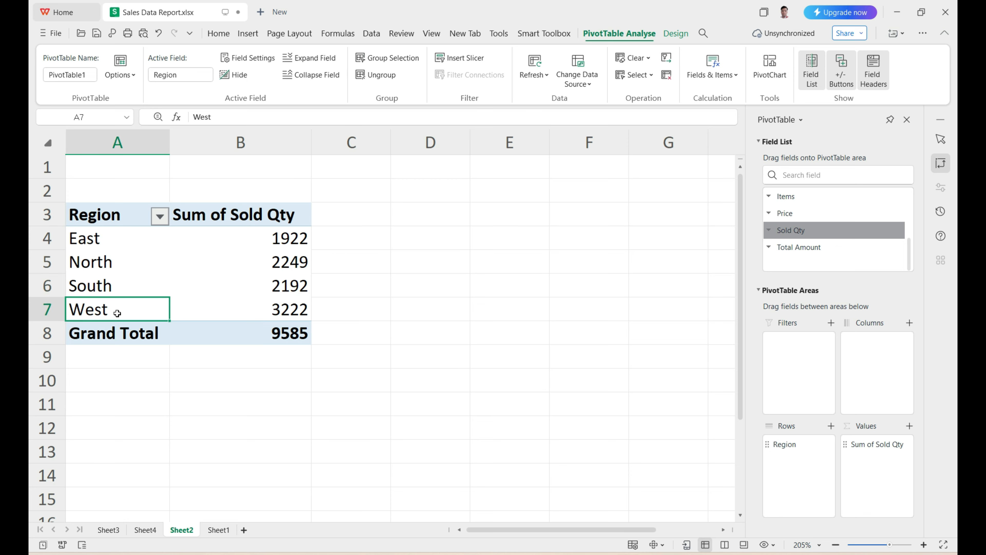
left_click(290, 313)
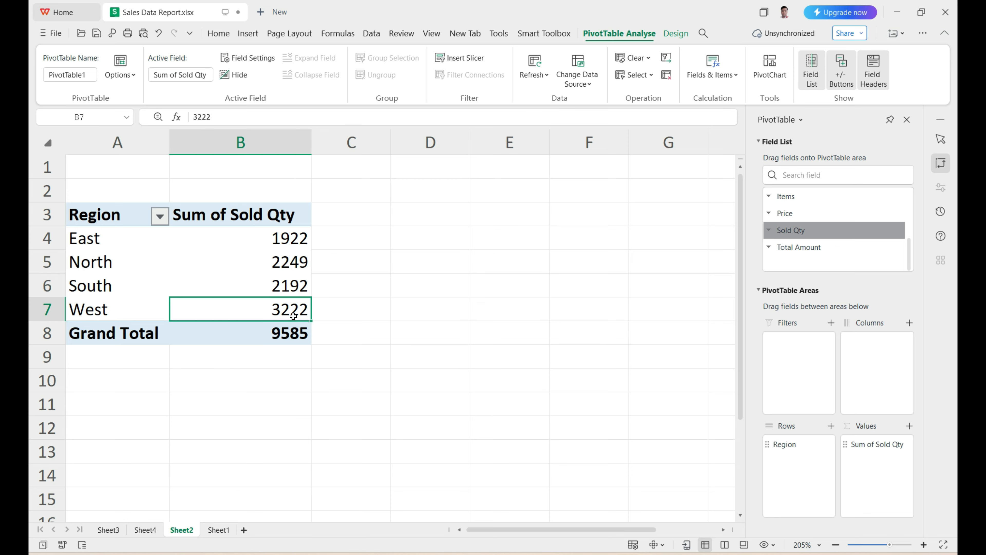
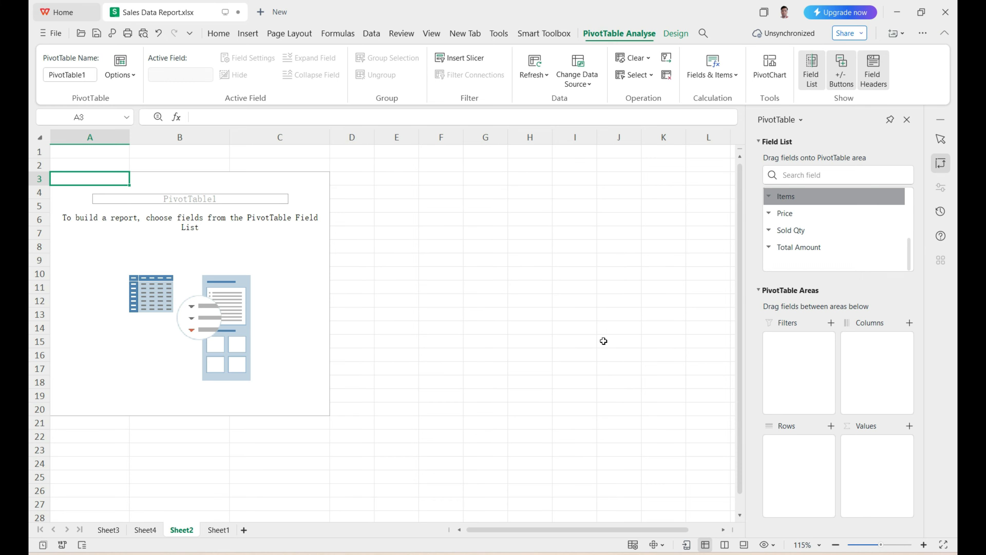
Step: Add the Category field to the empty PivotTable's Rows area, with the Items field placed below it
scroll(807, 221, "up", 3)
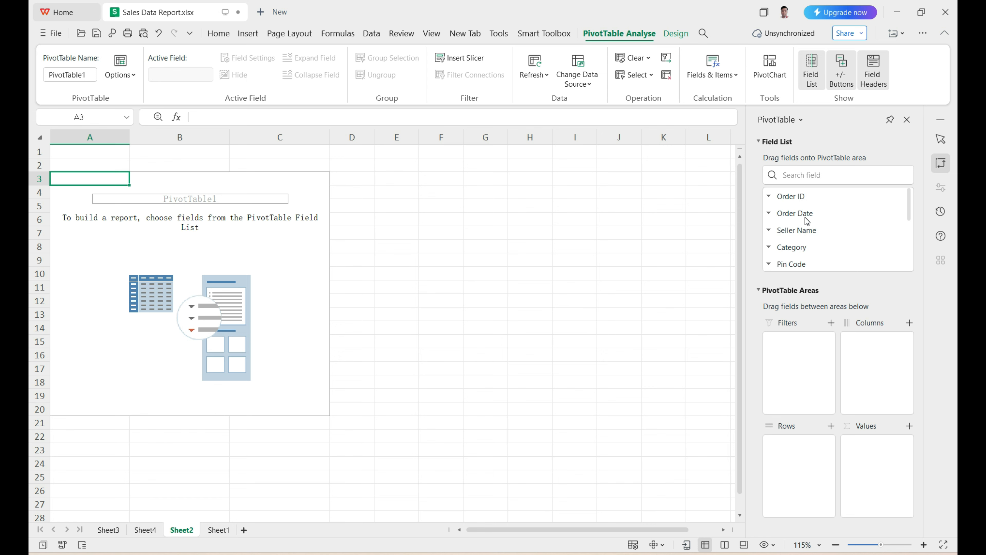
left_click_drag(795, 247, 783, 454)
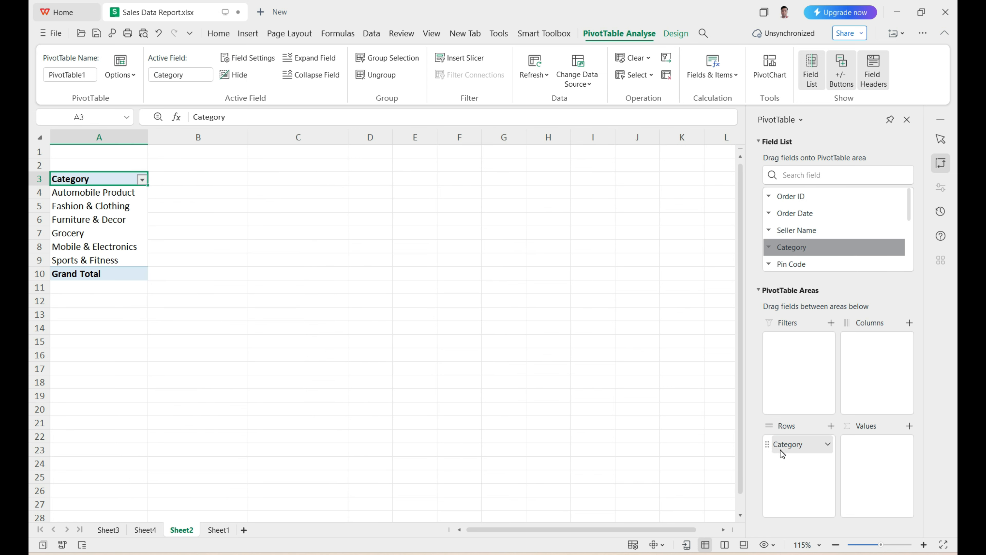
scroll(172, 275, "up", 4)
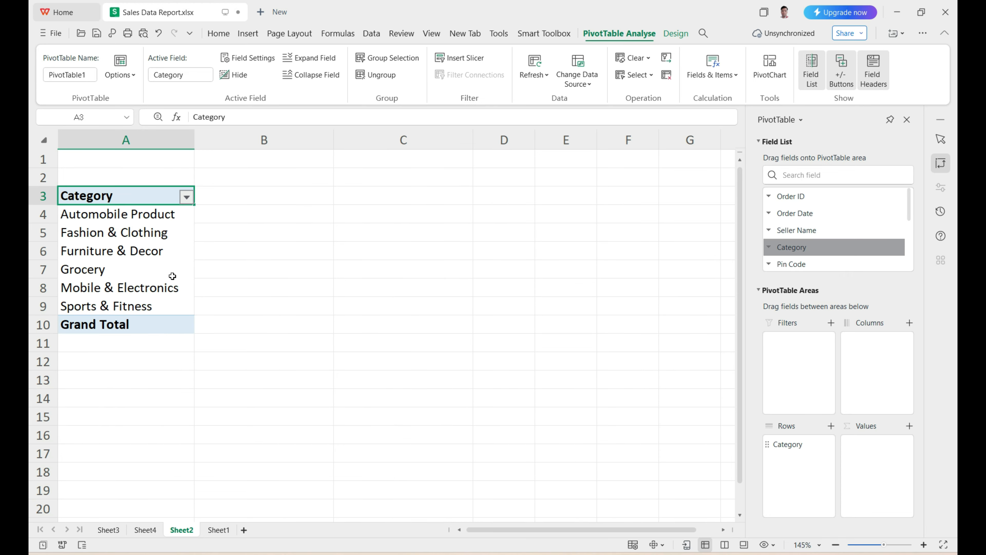
key("Down")
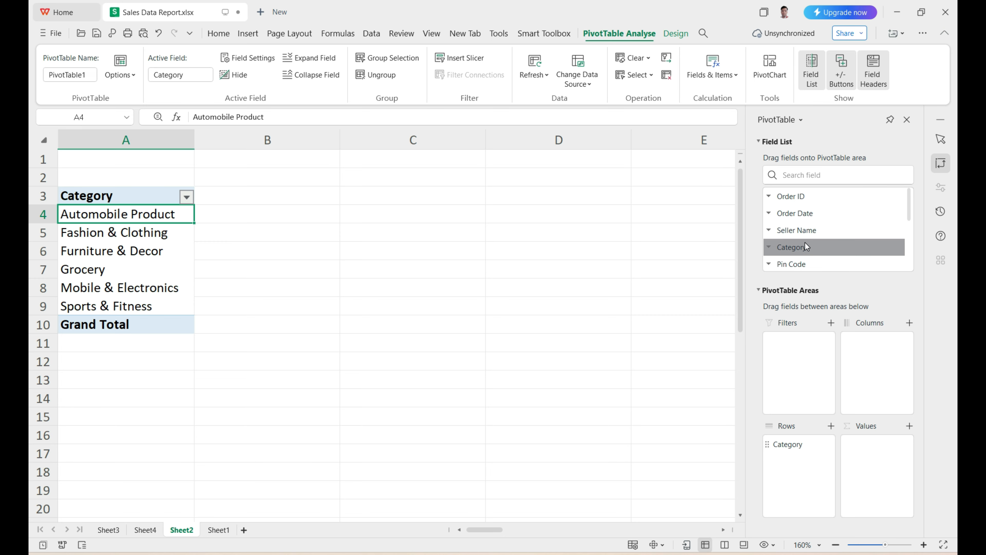
scroll(806, 246, "down", 3)
left_click_drag(788, 196, 803, 468)
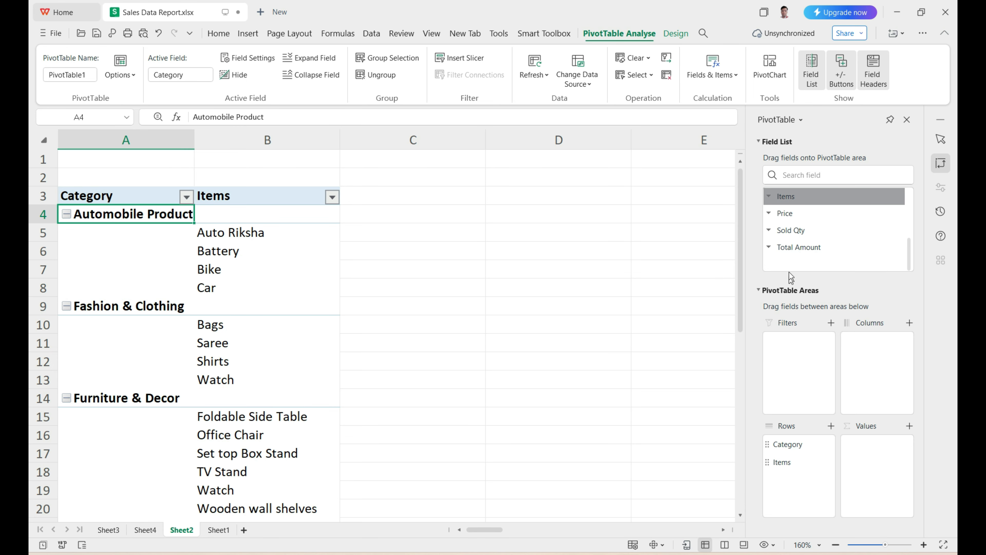
Step: Add the Sold Qty and Total Amount fields to the PivotTable's Values area and look through the item figures
left_click_drag(790, 232, 872, 452)
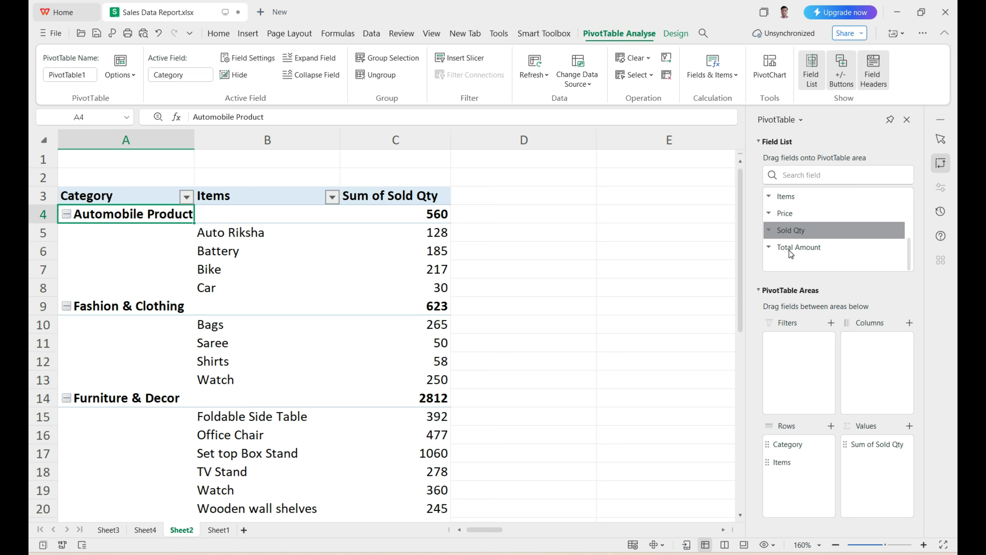
left_click_drag(798, 250, 861, 462)
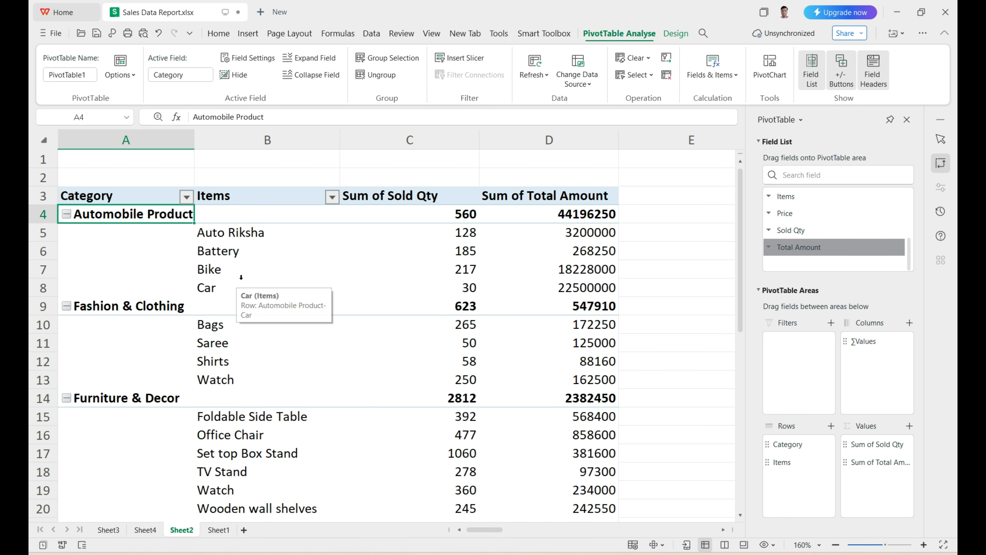
left_click(458, 287)
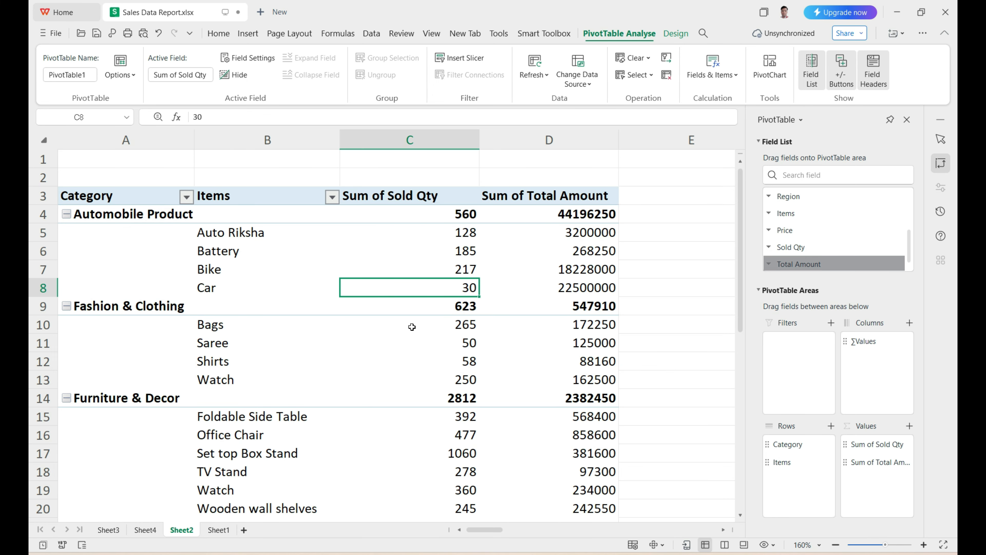
scroll(412, 326, "down", 5)
scroll(414, 325, "up", 2)
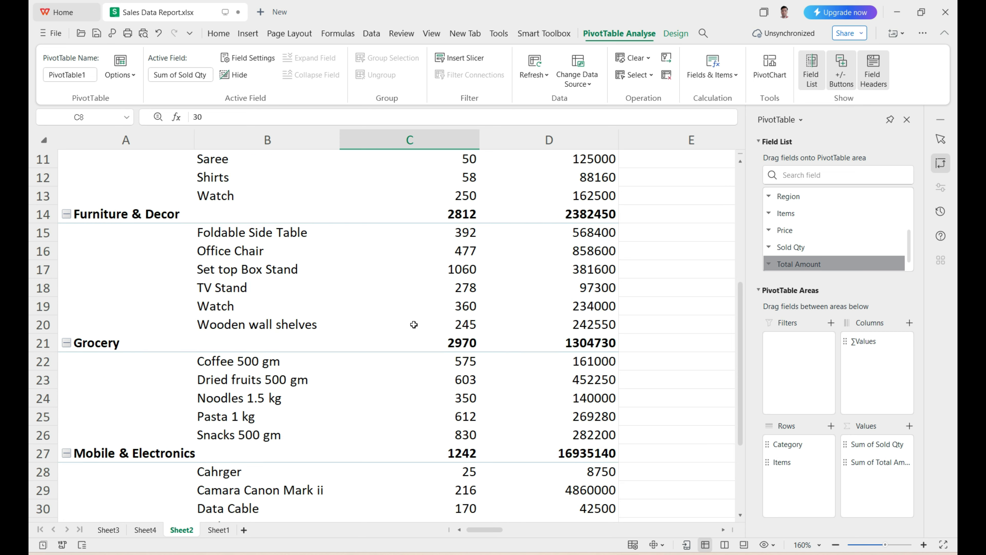
scroll(413, 325, "up", 4)
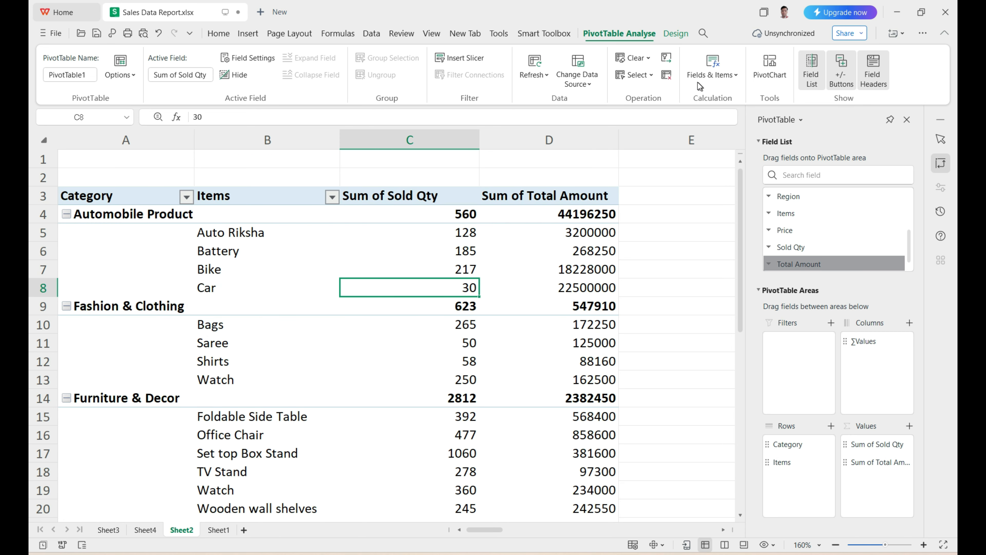
Step: Change the PivotTable's report layout to Tabular Form
left_click(682, 34)
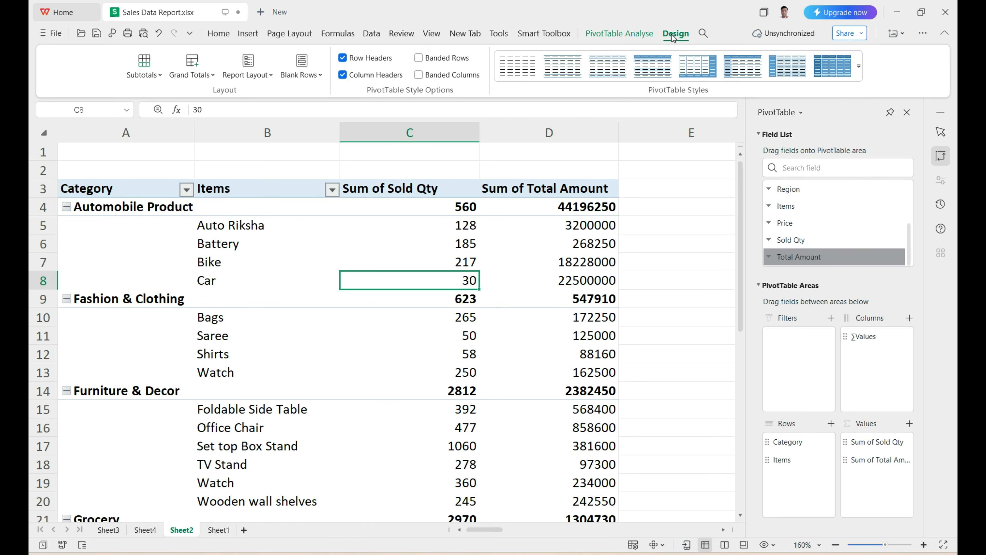
left_click(264, 80)
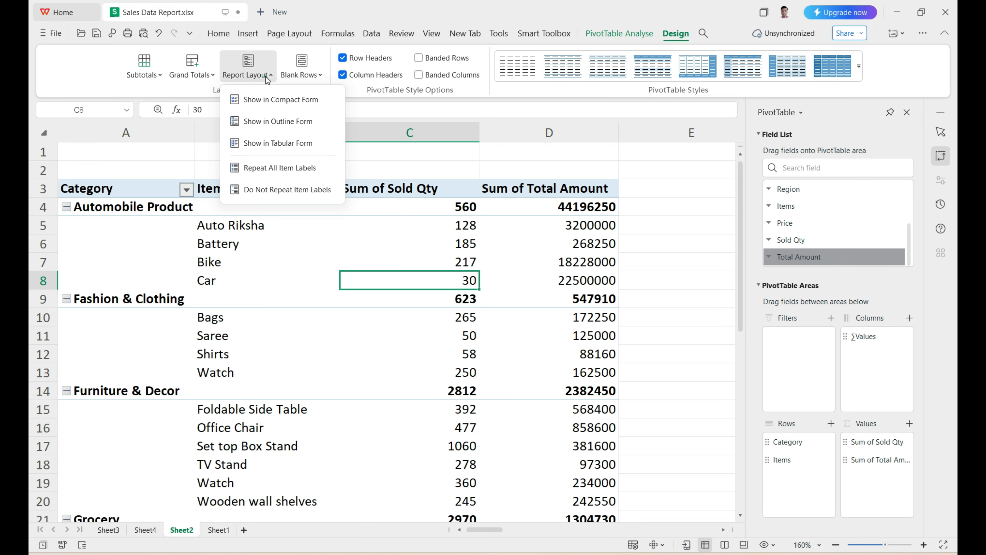
left_click(258, 145)
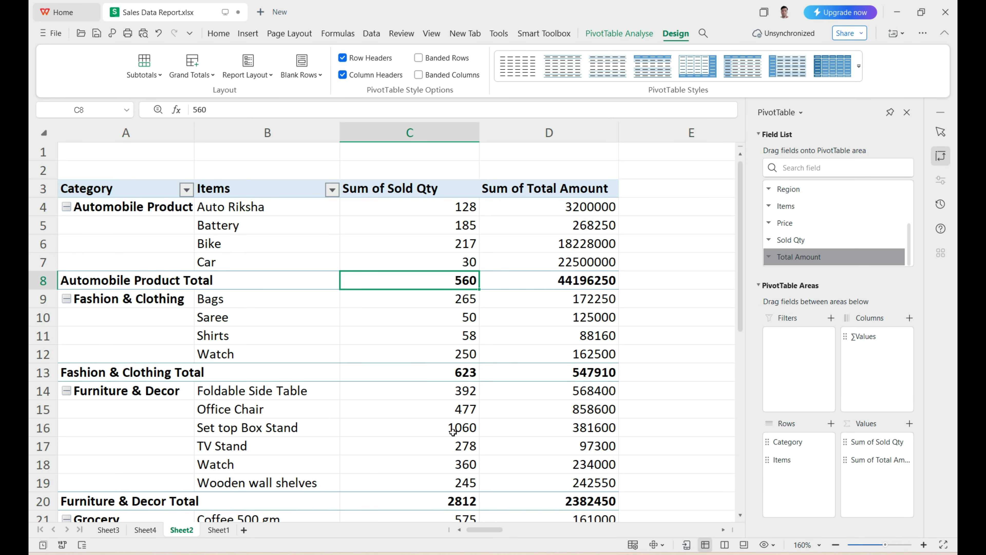
Step: Compare the category subtotals with their item quantities, and set the PivotTable to show no subtotals
left_click(469, 282)
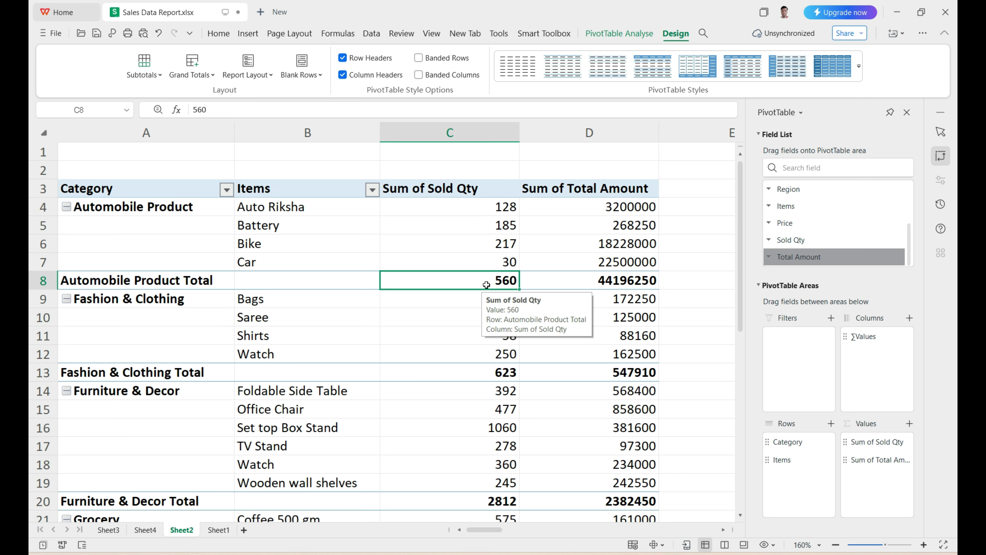
left_click_drag(491, 203, 496, 261)
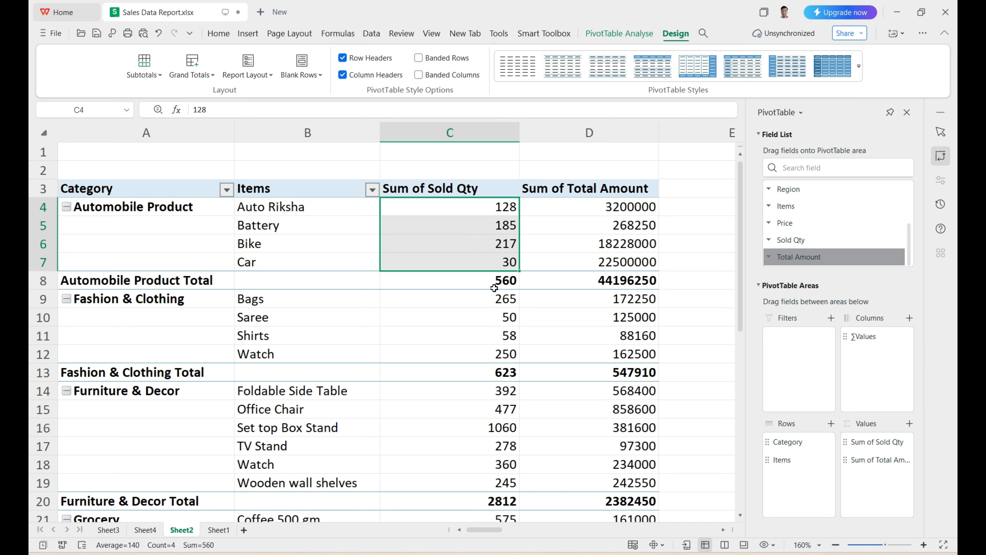
left_click(485, 367)
left_click_drag(485, 304, 484, 350)
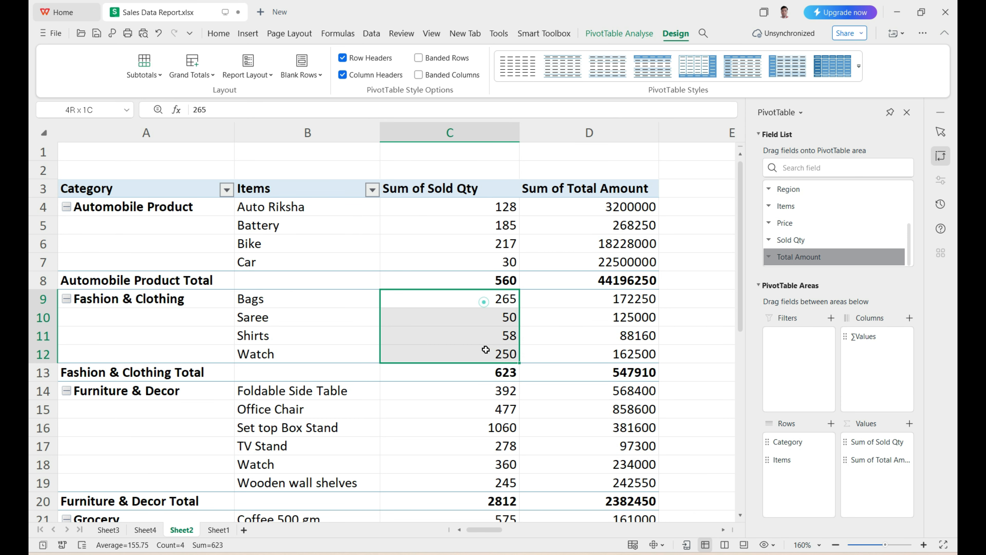
left_click_drag(480, 280, 524, 278)
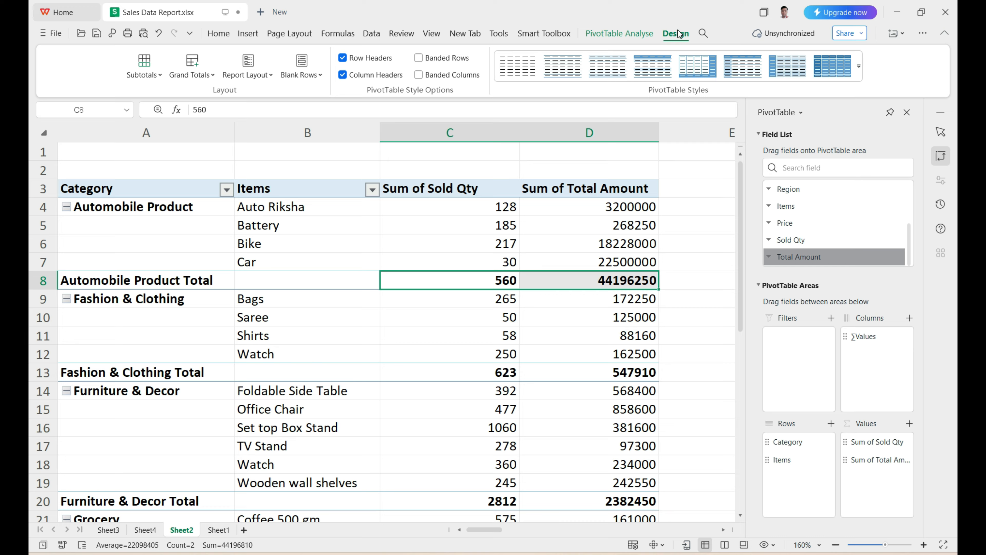
left_click(159, 75)
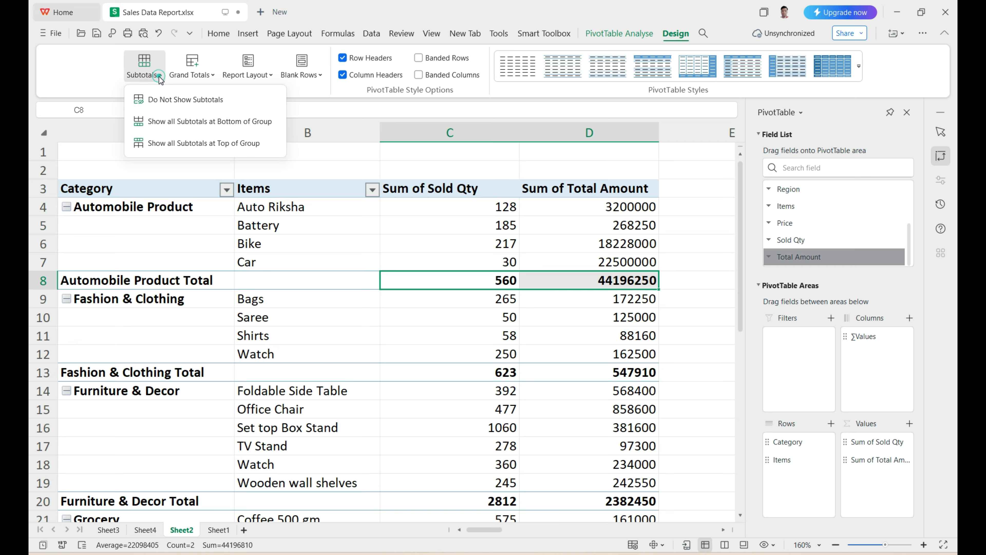
left_click(160, 99)
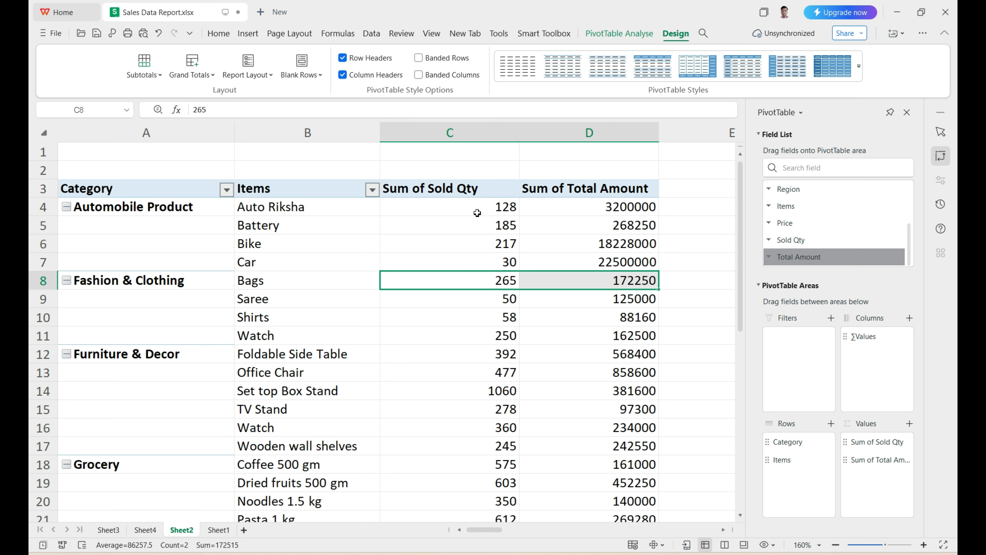
left_click_drag(477, 209, 480, 266)
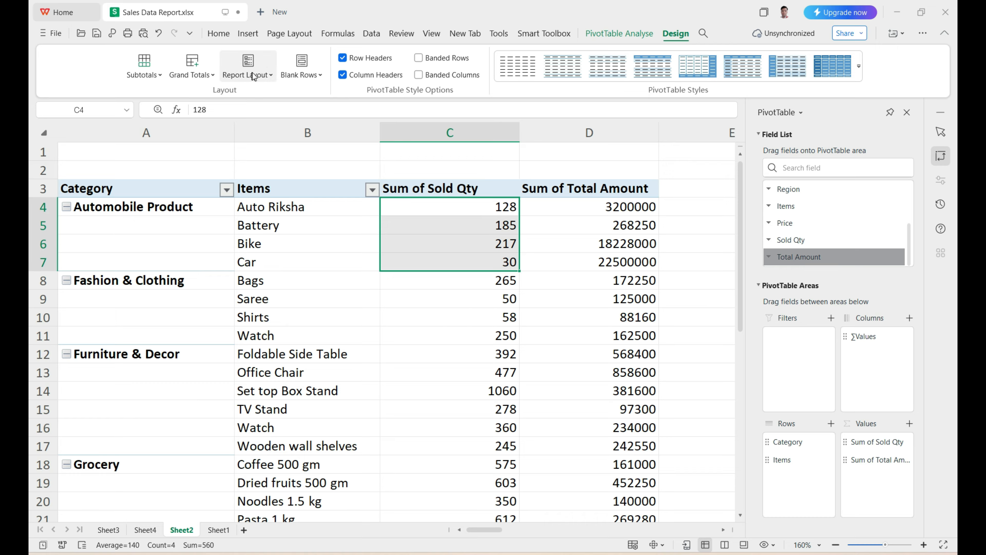
Step: Repeat all item labels so every item row carries its category name, and check the rows down to the Grand Total
left_click(270, 76)
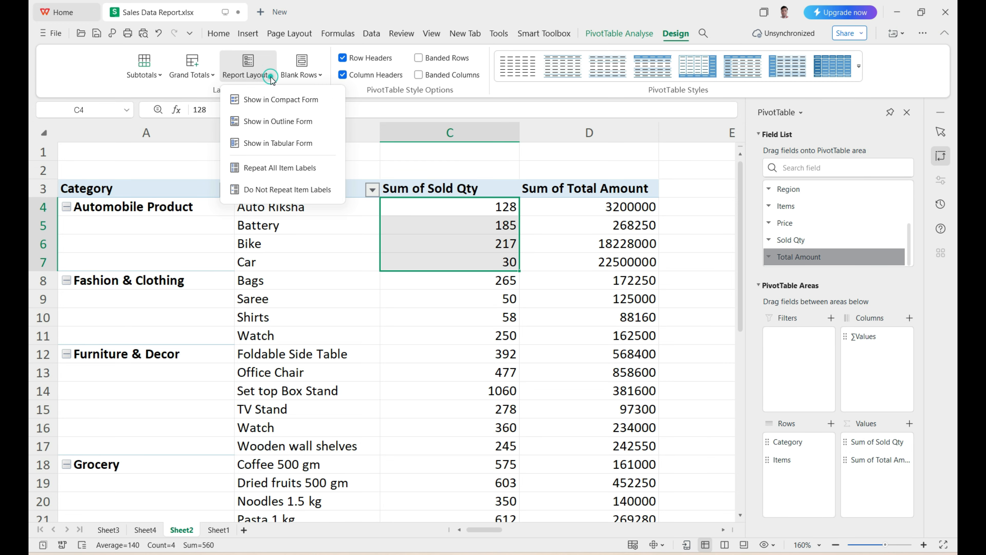
left_click(274, 171)
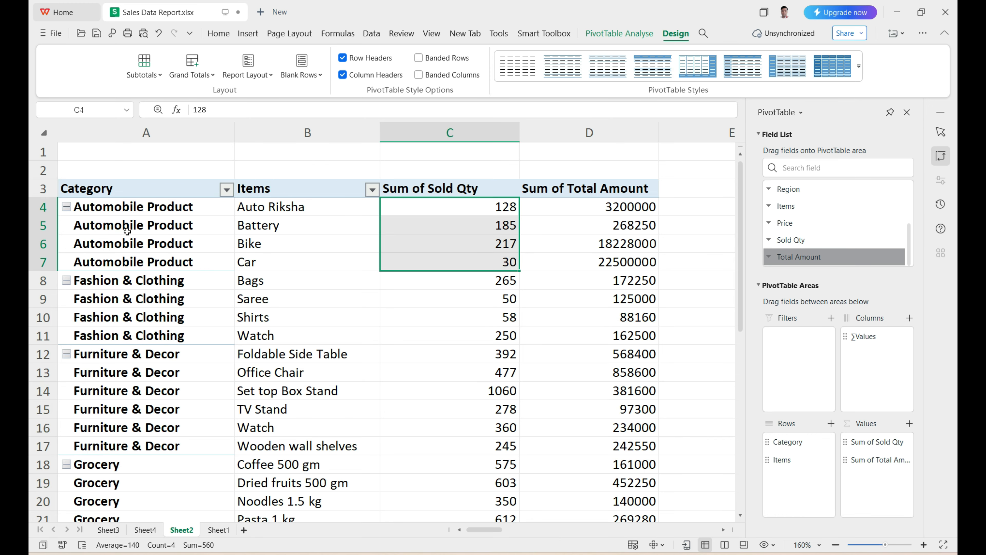
scroll(128, 247, "down", 5)
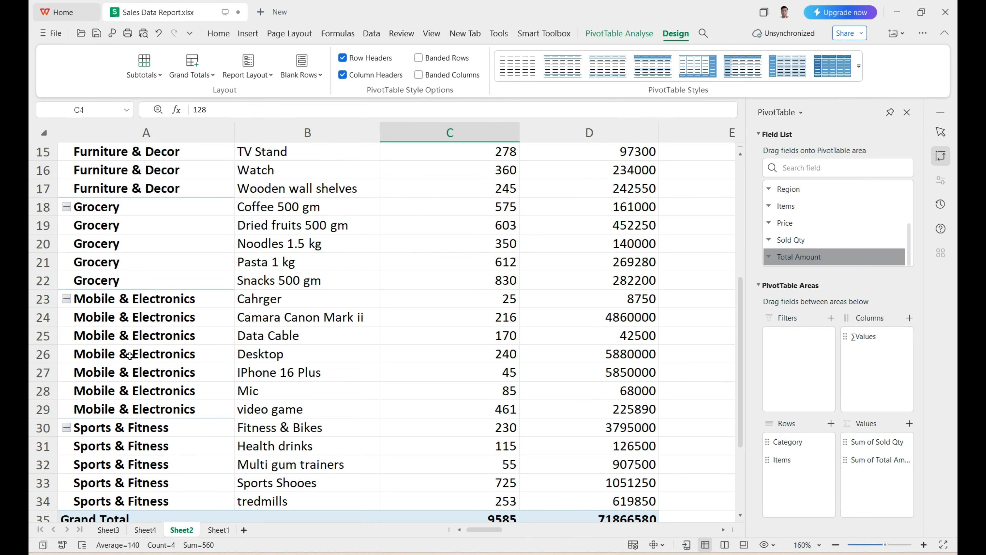
scroll(133, 353, "up", 5)
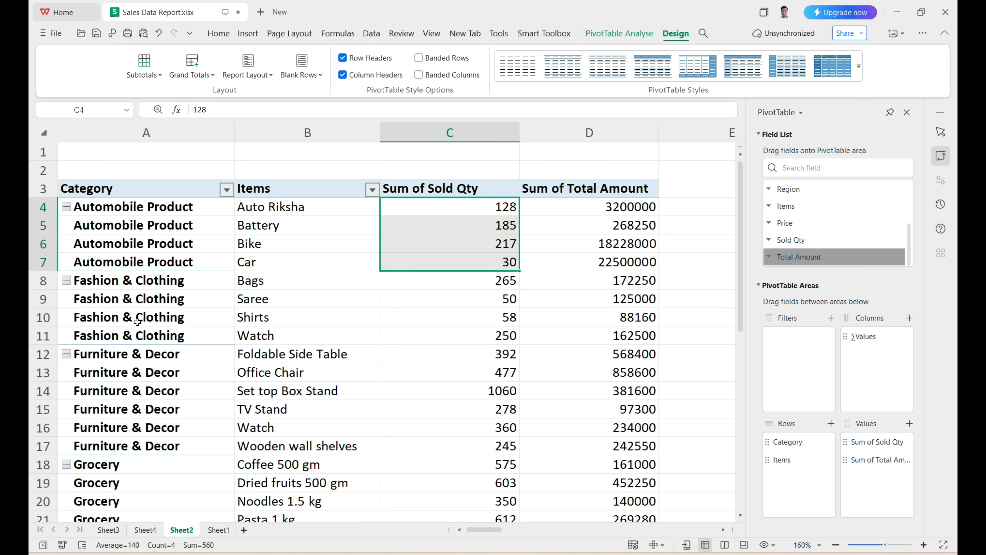
Step: Stop repeating the item labels in the PivotTable and check the blank Category cells beneath each category name
left_click(264, 78)
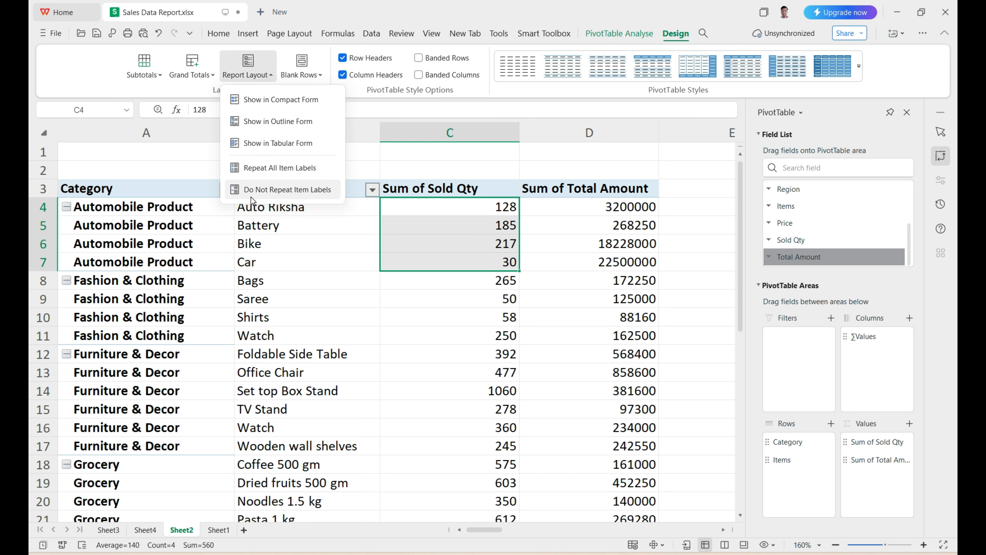
left_click(273, 190)
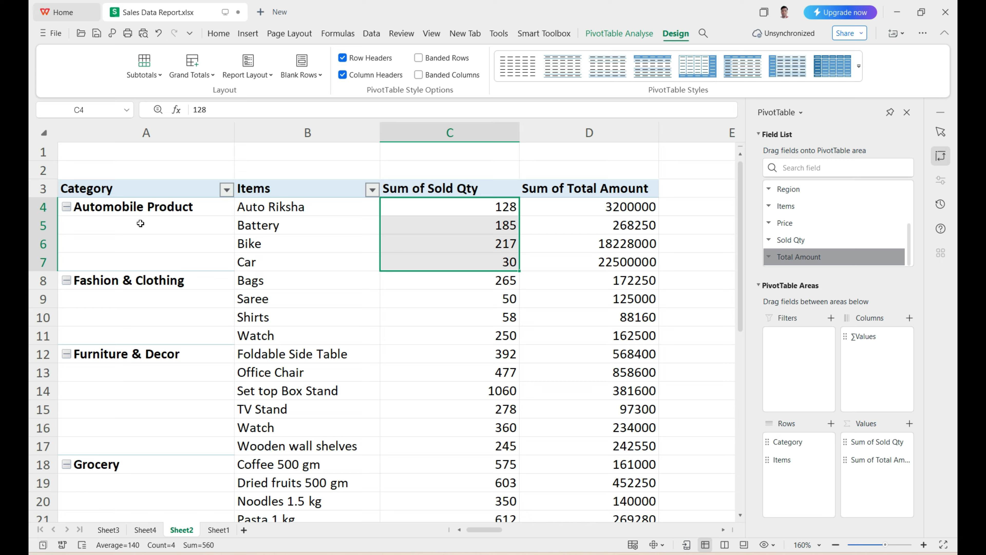
left_click_drag(140, 223, 142, 258)
left_click_drag(146, 300, 147, 334)
left_click(168, 206)
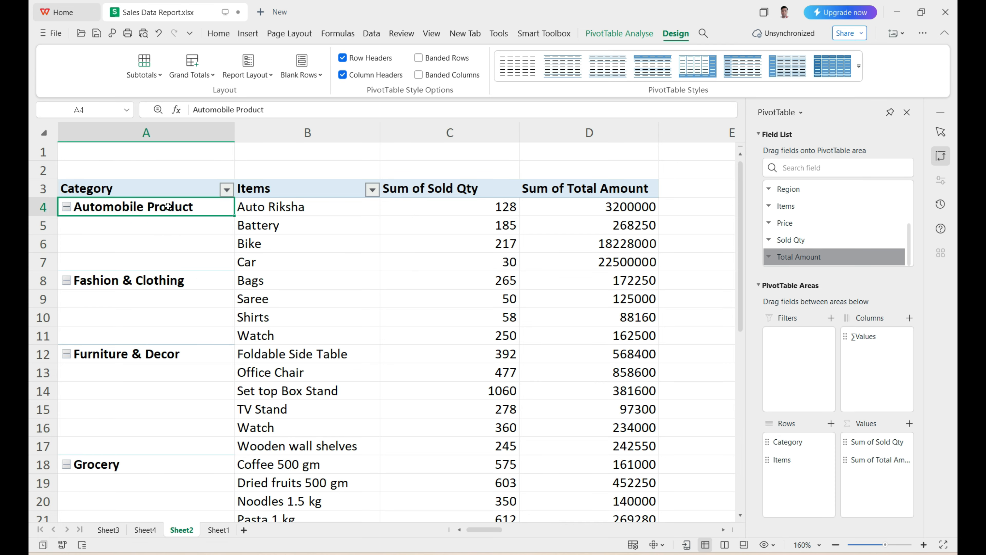
left_click_drag(165, 221, 167, 260)
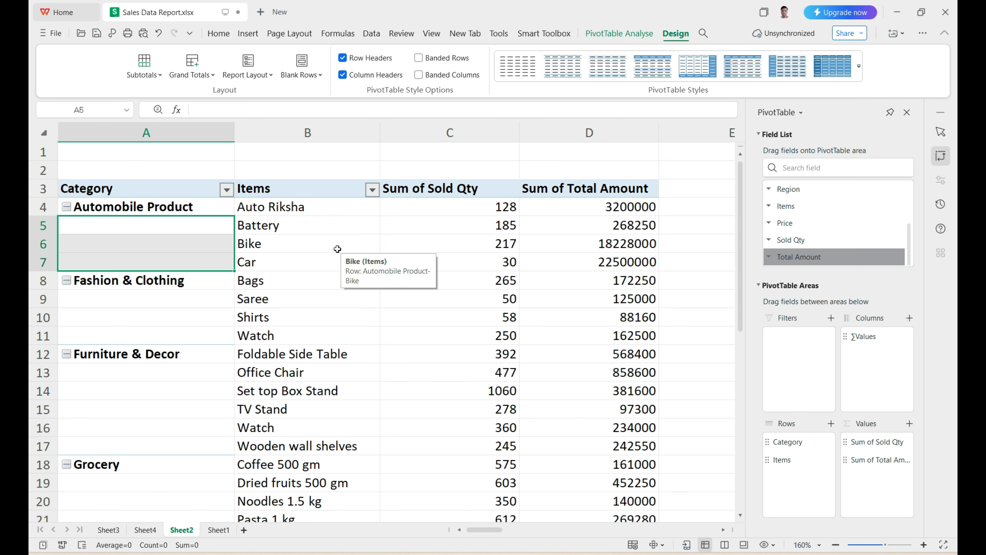
scroll(444, 276, "down", 1)
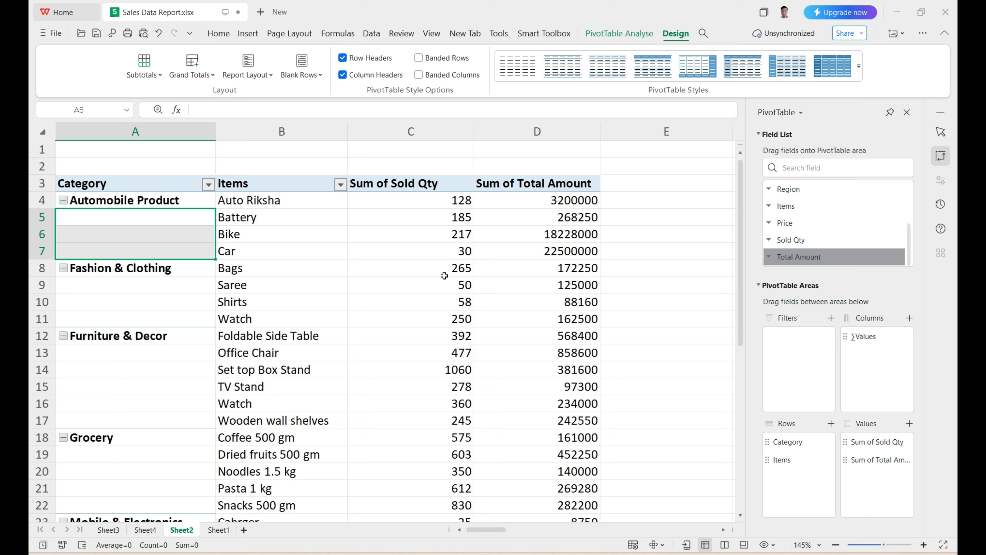
Step: Clear all fields from the PivotTable to start with an empty report
left_click(614, 34)
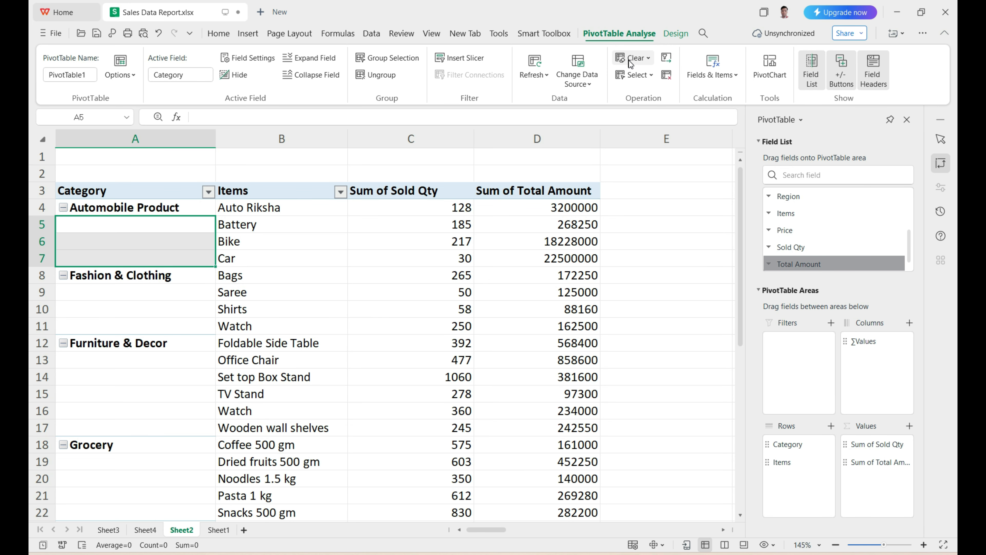
left_click(644, 60)
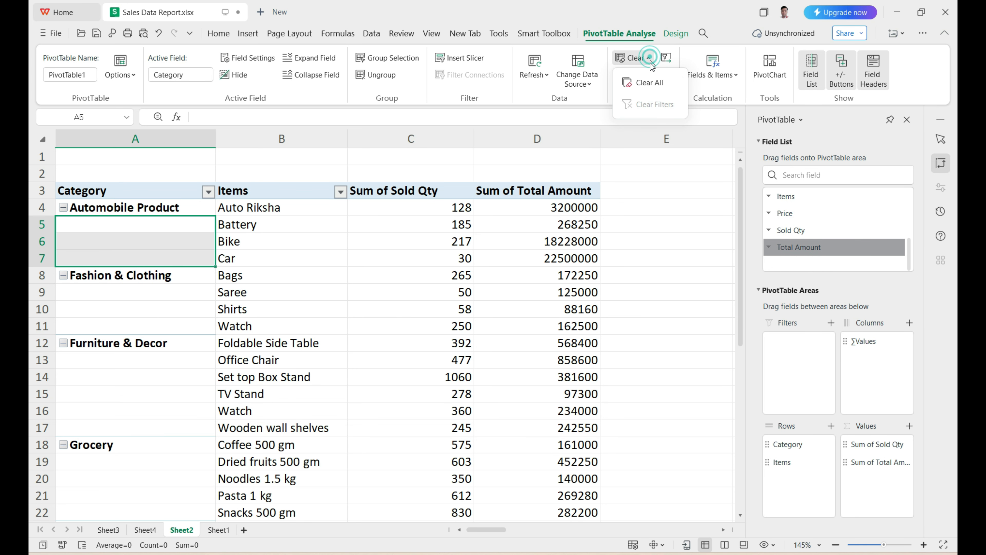
left_click(649, 85)
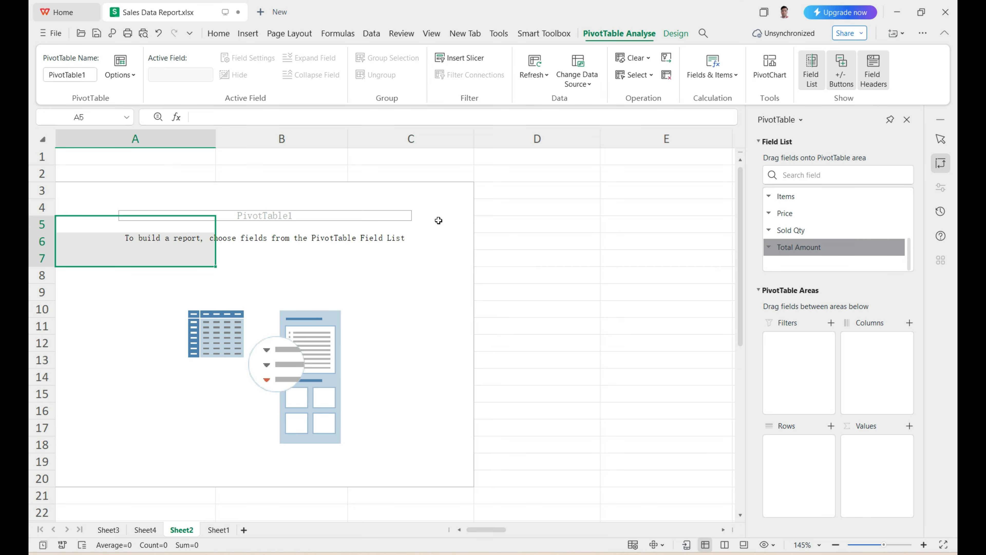
Step: Add the Items field to the PivotTable's Rows area and the Sold Qty field to its Values area
scroll(438, 220, "down", 3)
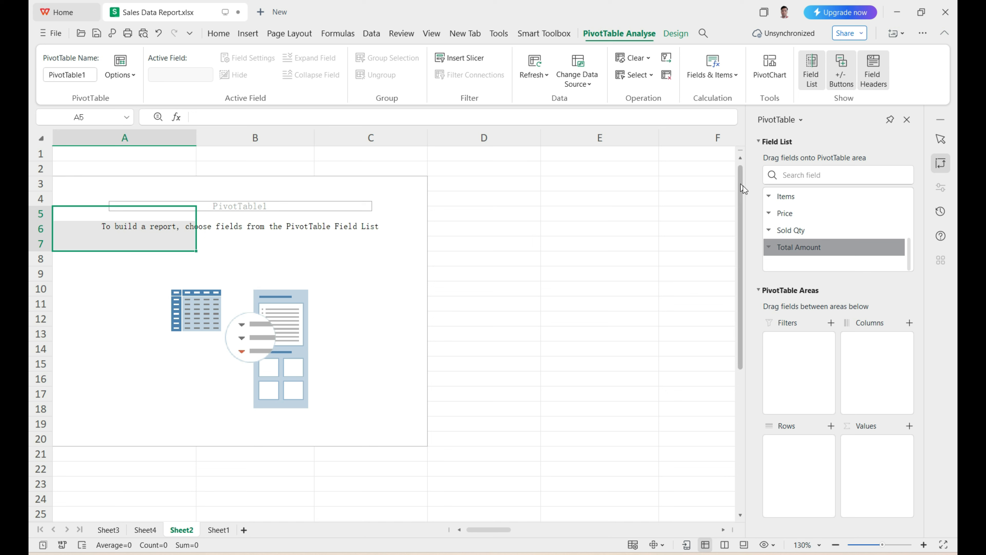
left_click_drag(786, 197, 795, 454)
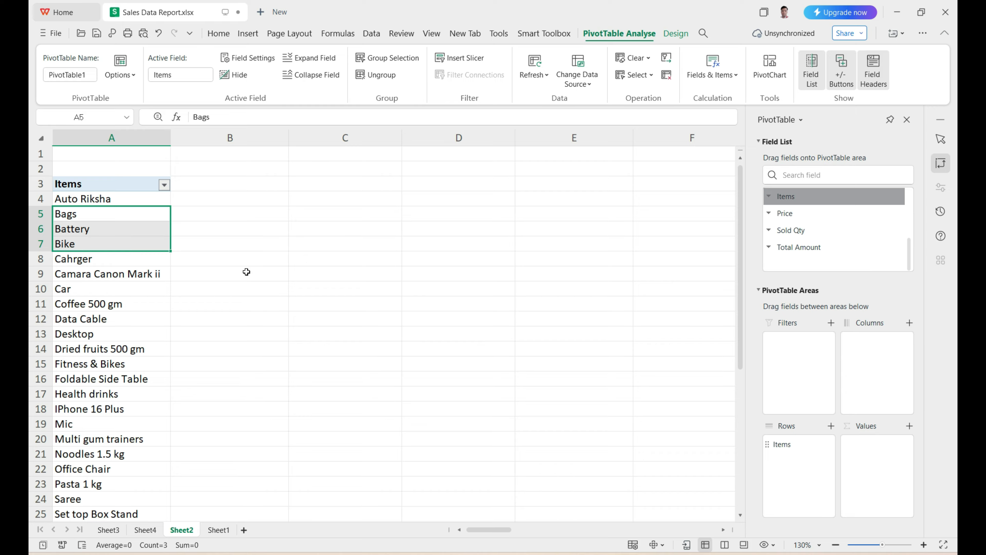
scroll(169, 276, "up", 3, "ctrl")
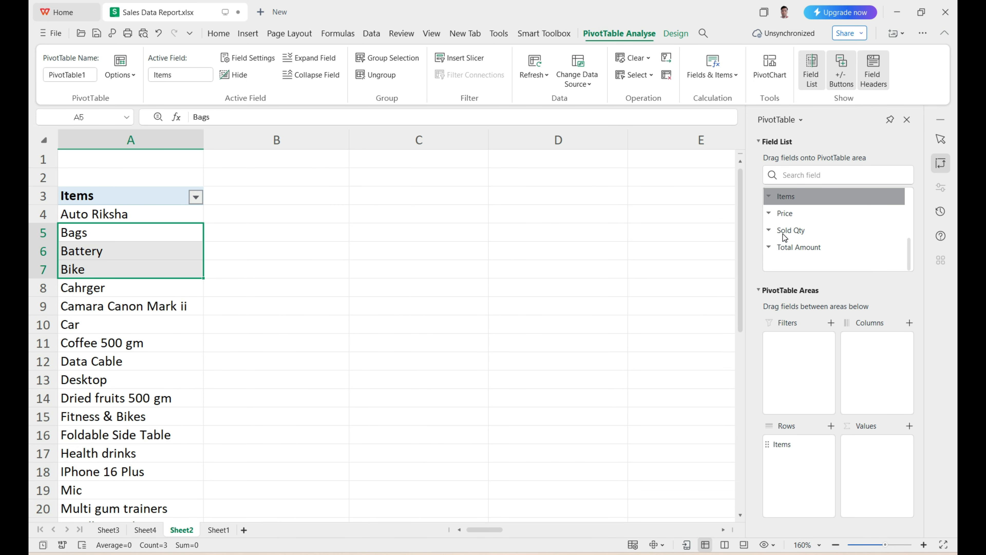
left_click_drag(784, 237, 871, 448)
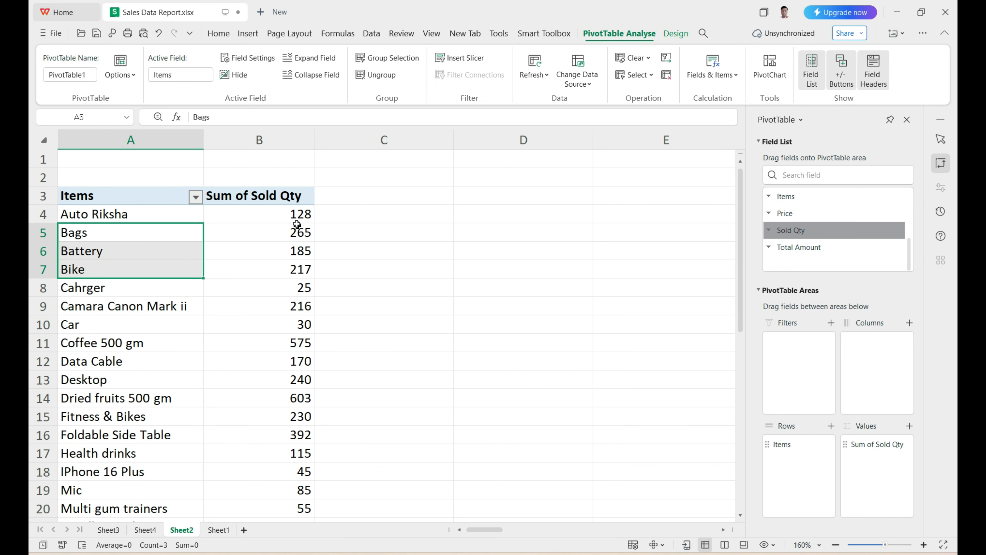
Step: Examine the sold quantity of individual items such as Auto Riksha, Bags and Battery, and the Grand Total row
left_click(162, 216)
left_click(312, 222)
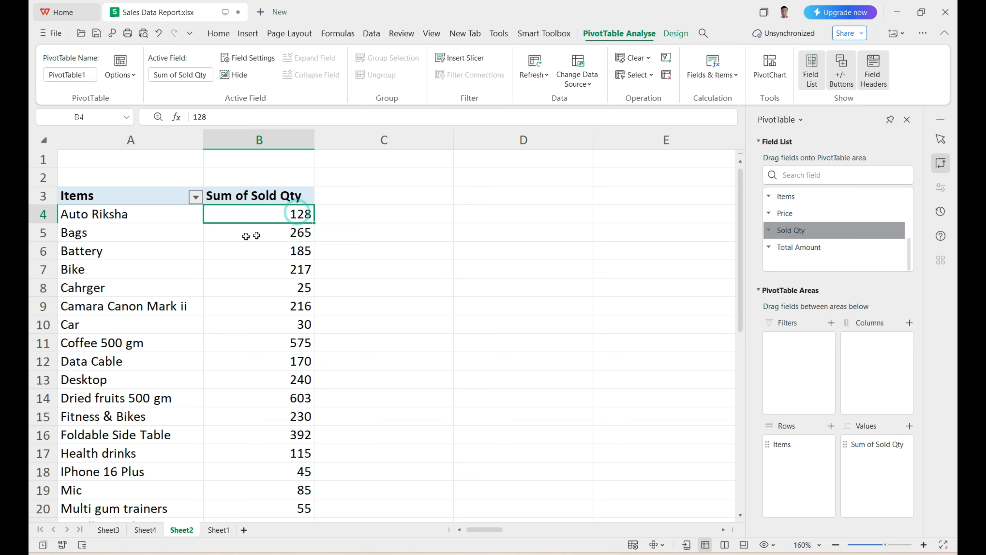
left_click(113, 237)
left_click(263, 233)
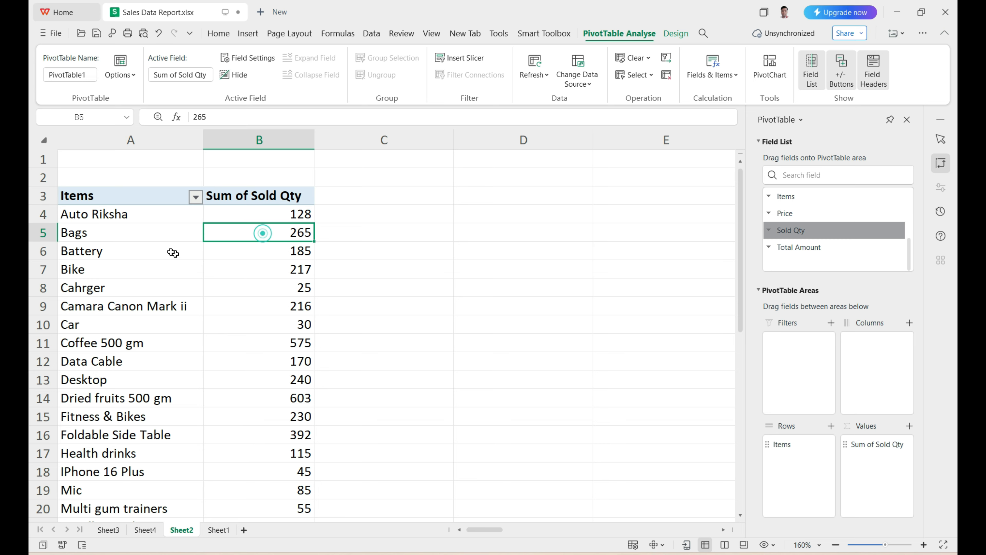
left_click(151, 249)
left_click(263, 248)
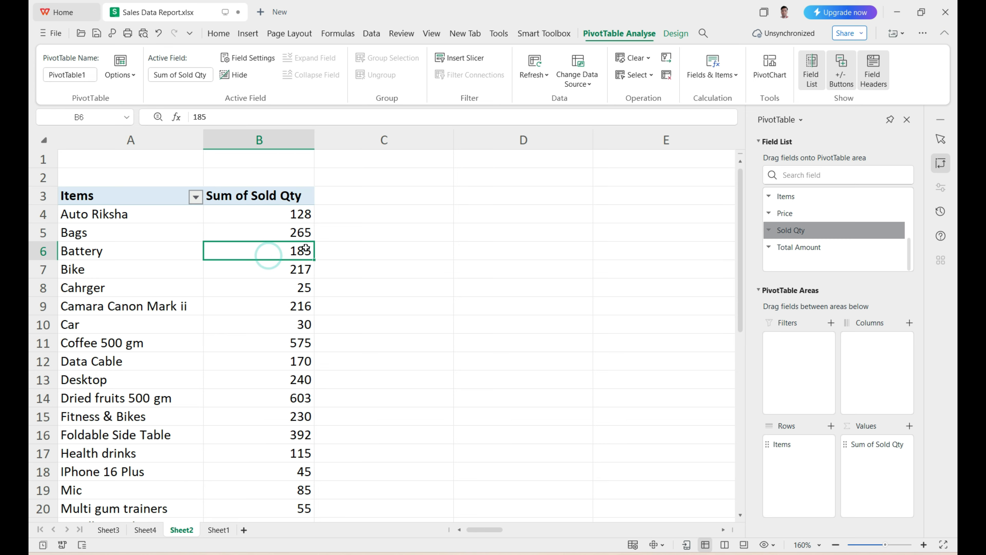
scroll(299, 215, "down", 7)
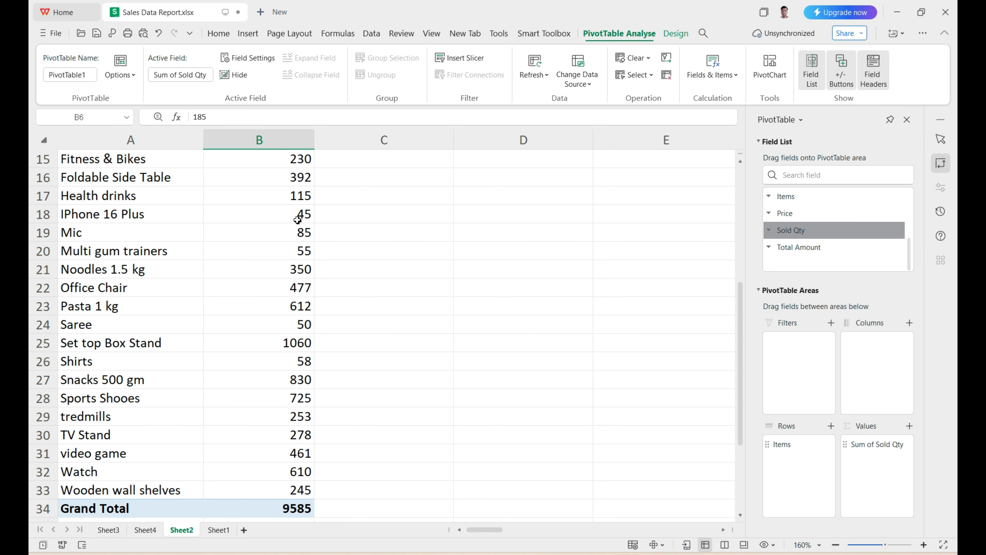
scroll(280, 401, "down", 1)
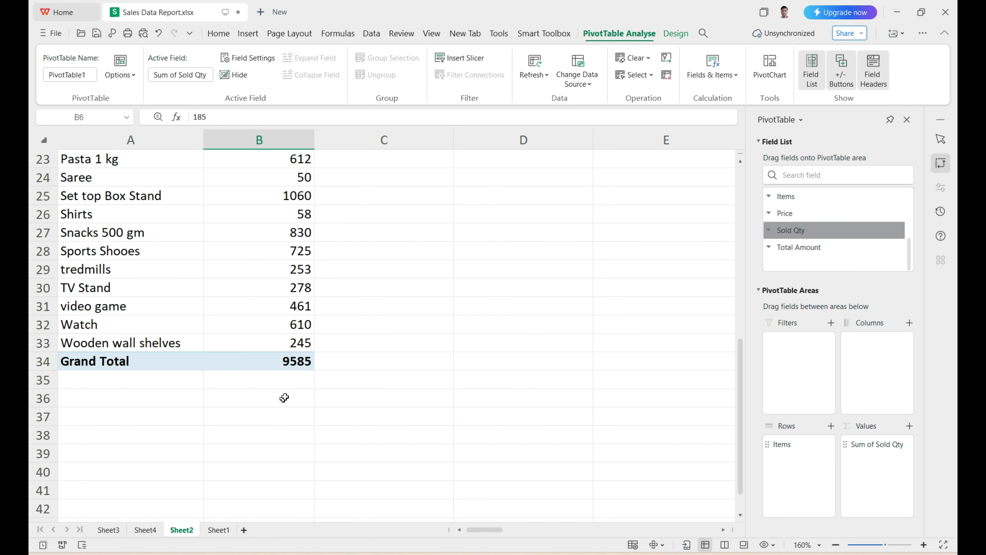
scroll(284, 367, "up", 7)
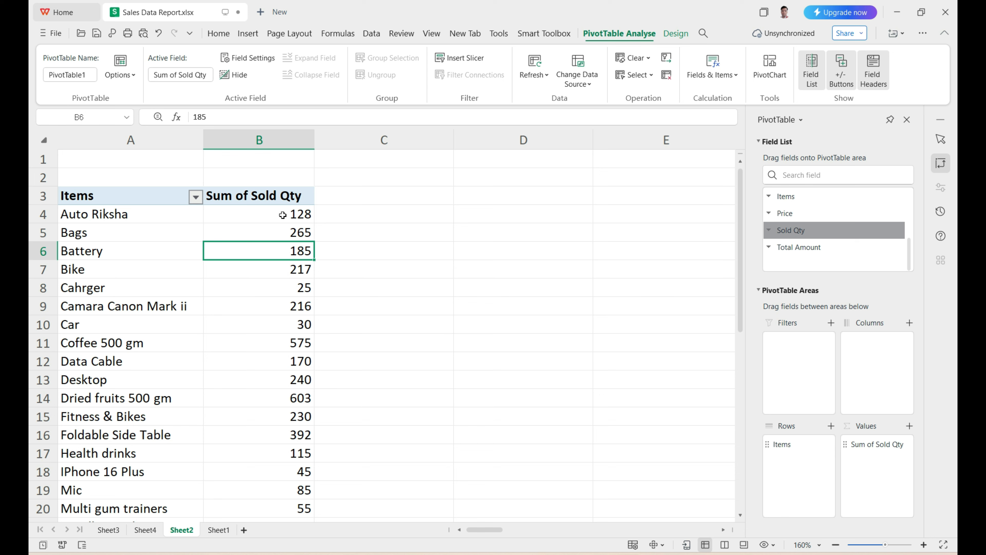
mouse_move(282, 214)
left_click(141, 229)
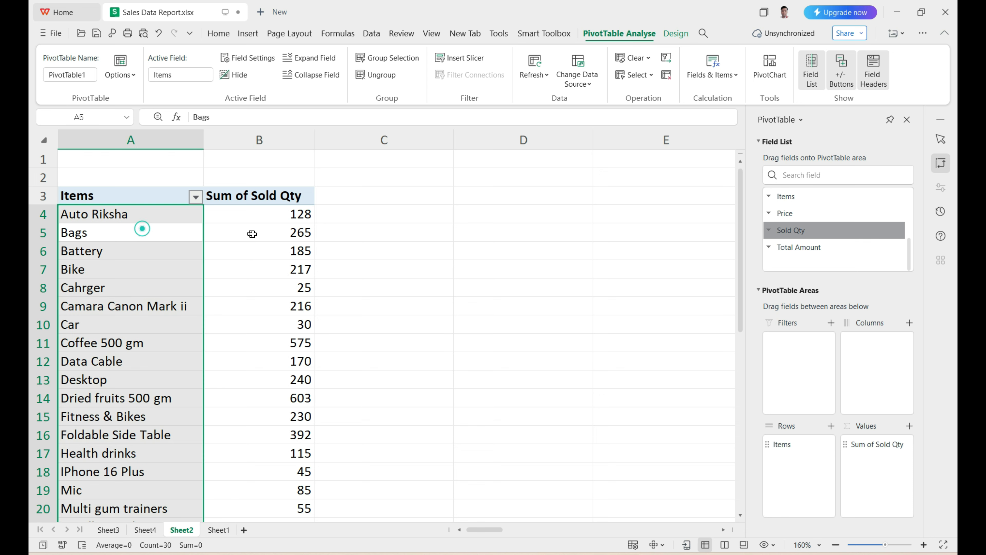
left_click(280, 233)
left_click(192, 254)
left_click(276, 247)
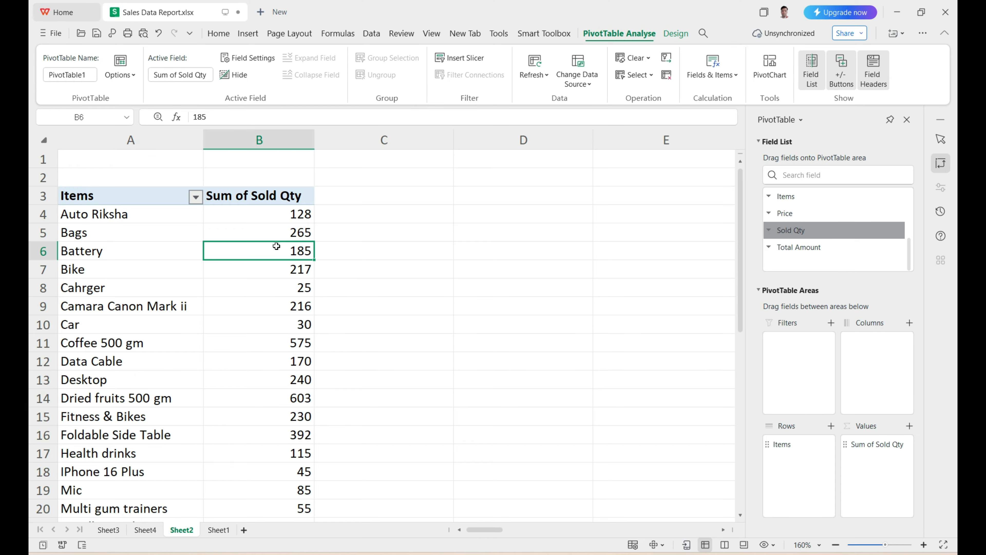
Step: Show the Sum of Sold Qty values as % of Grand Total and check the item percentages down to the Grand Total
mouse_move(294, 255)
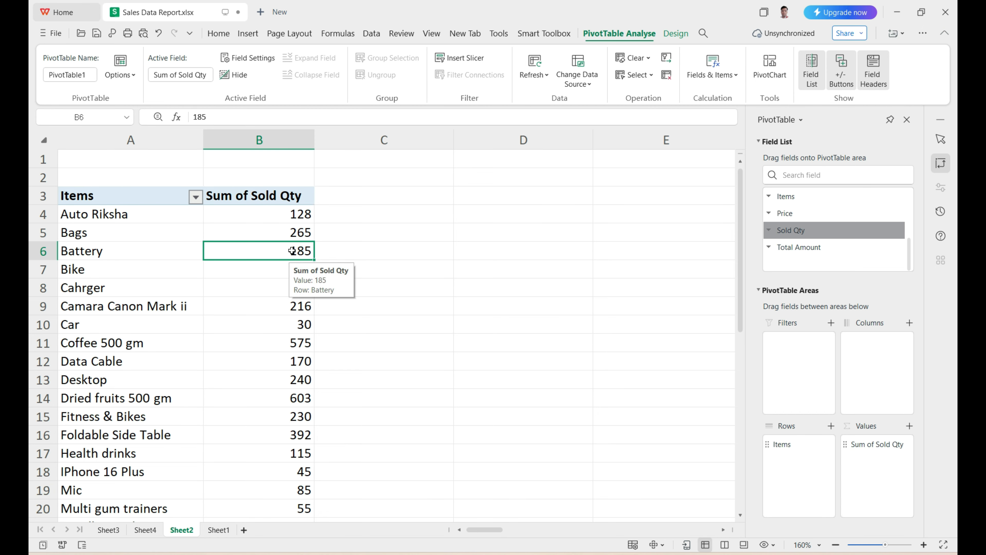
right_click(292, 251)
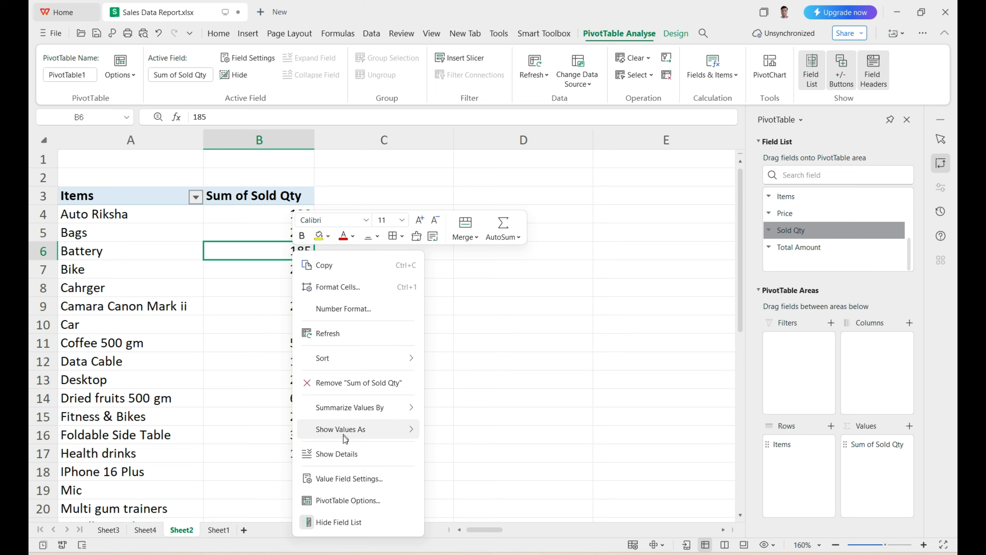
mouse_move(346, 433)
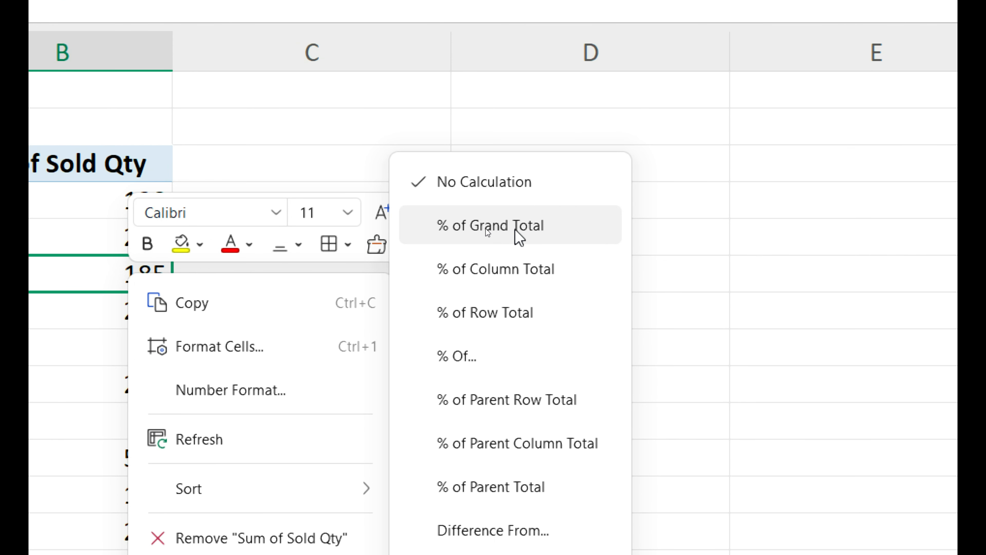
left_click(486, 228)
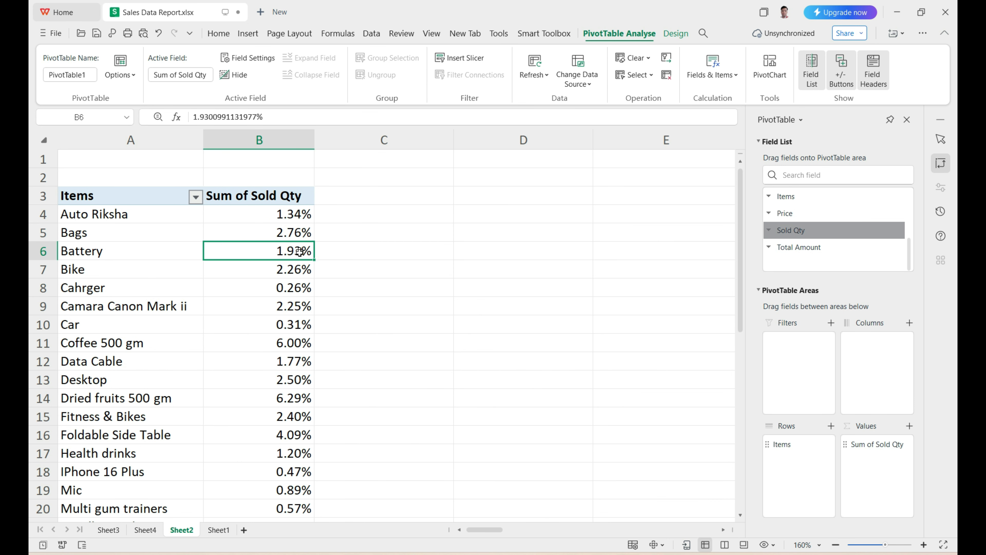
mouse_move(291, 445)
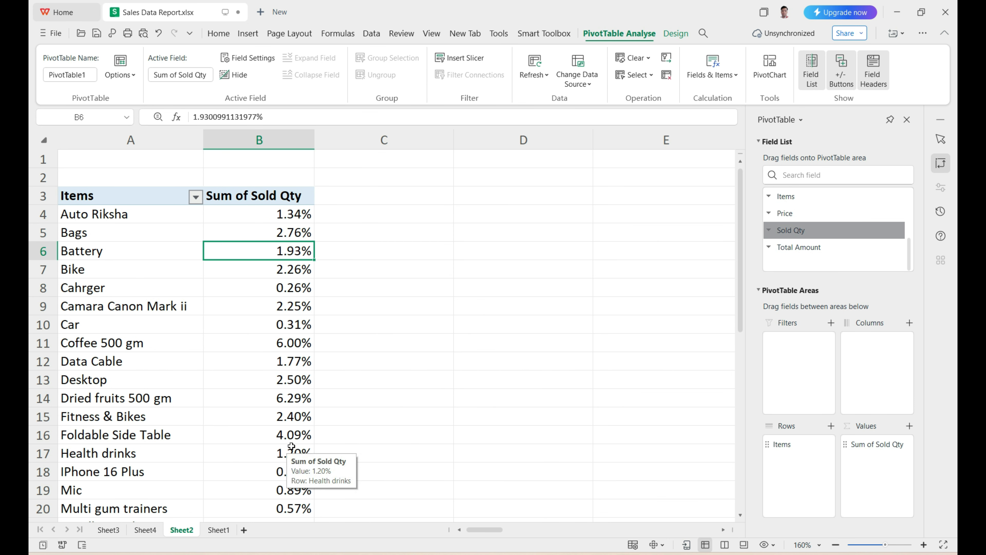
scroll(285, 329, "down", 5)
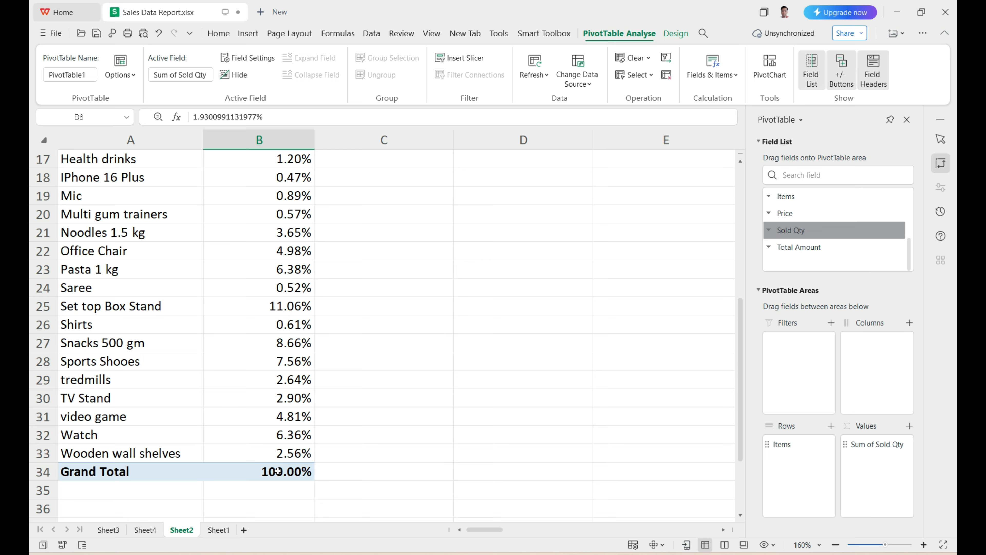
left_click(277, 471)
mouse_move(279, 479)
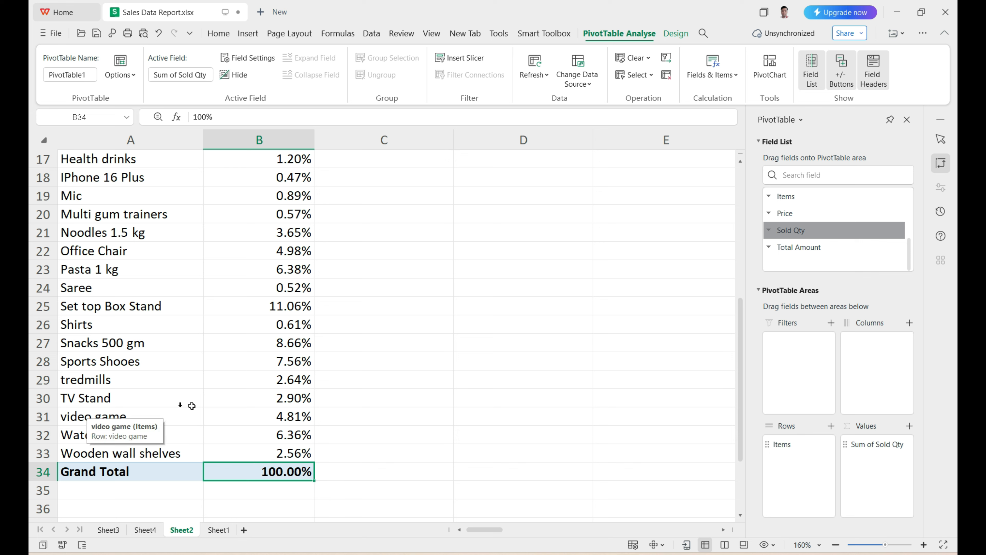
scroll(288, 338, "up", 1)
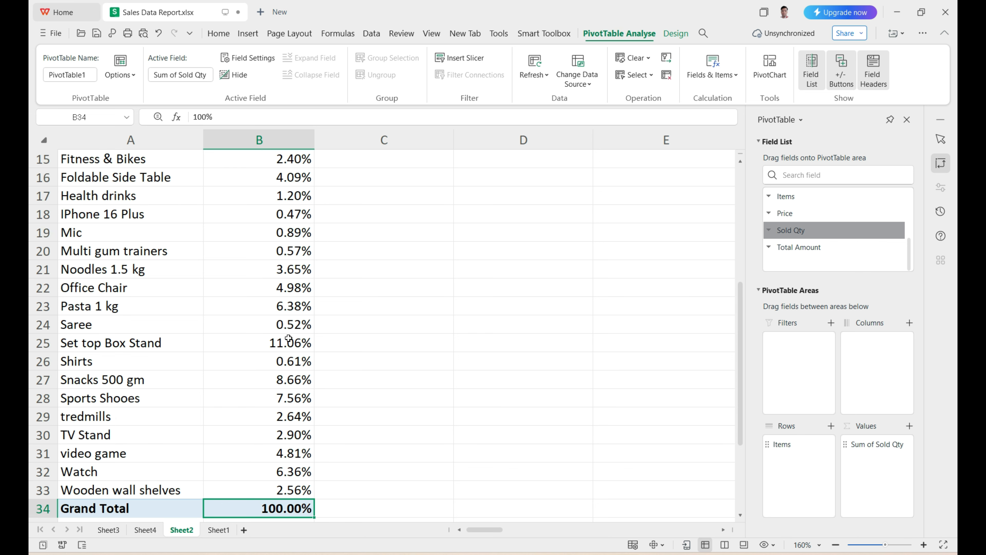
scroll(289, 338, "up", 5)
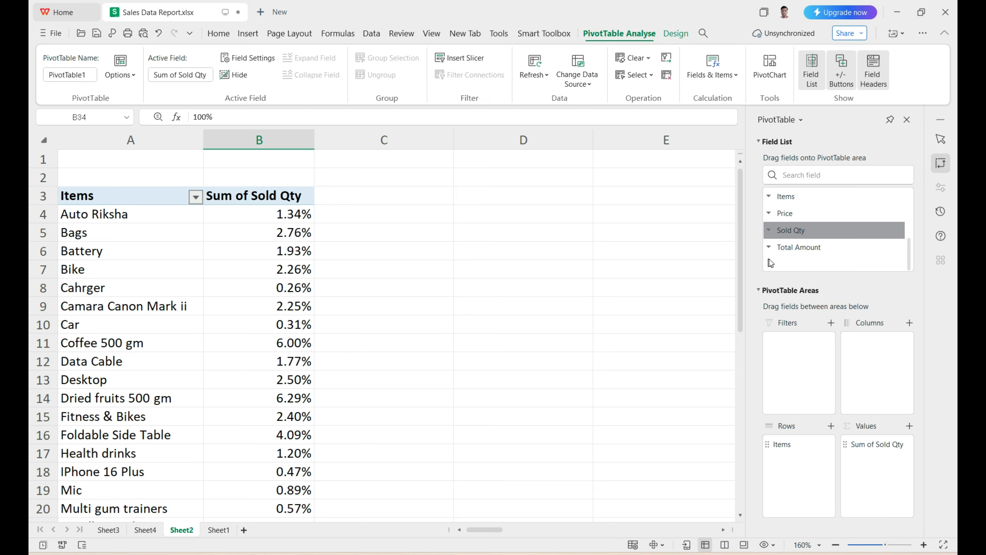
Step: Add the Total Amount field to the Values area and show its values as % of Grand Total
left_click_drag(785, 248, 879, 466)
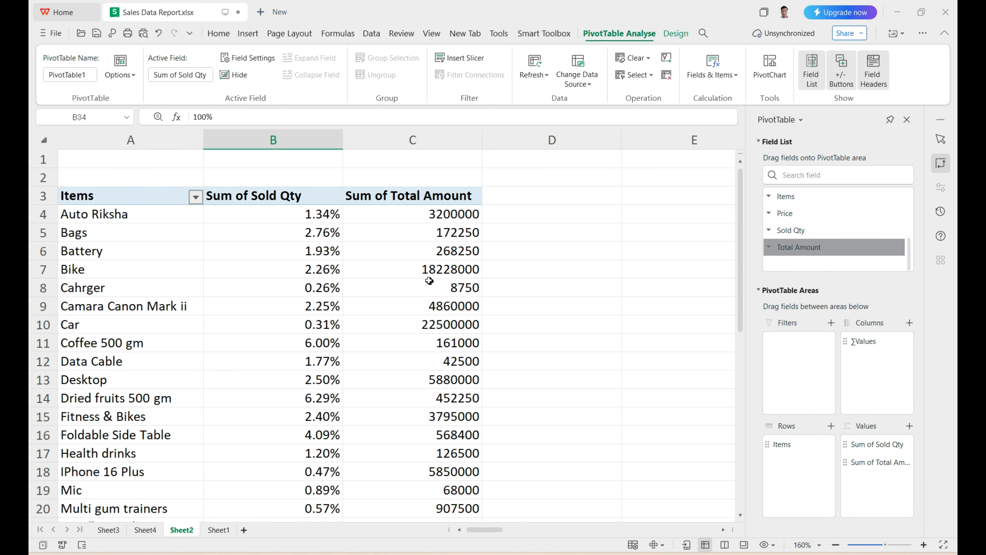
left_click(455, 269)
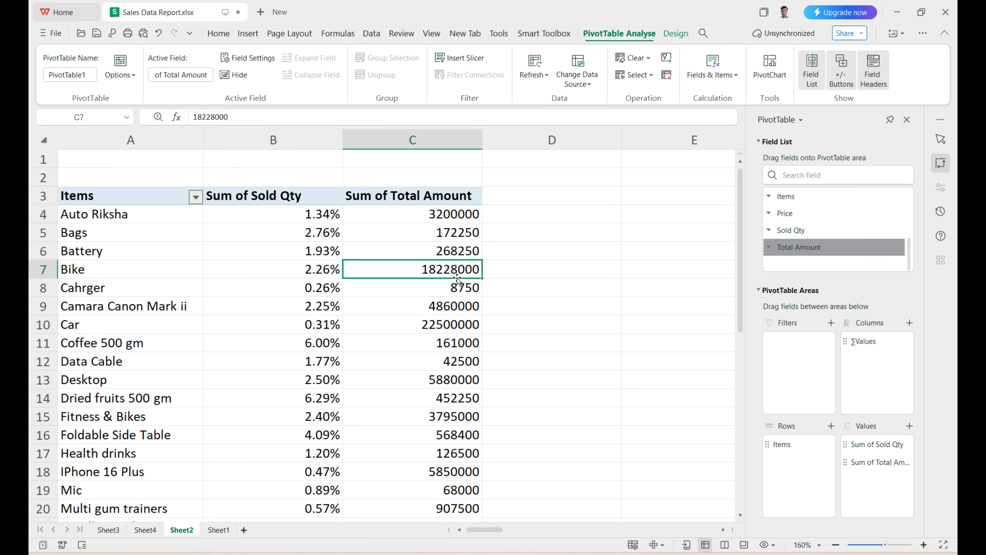
right_click(460, 271)
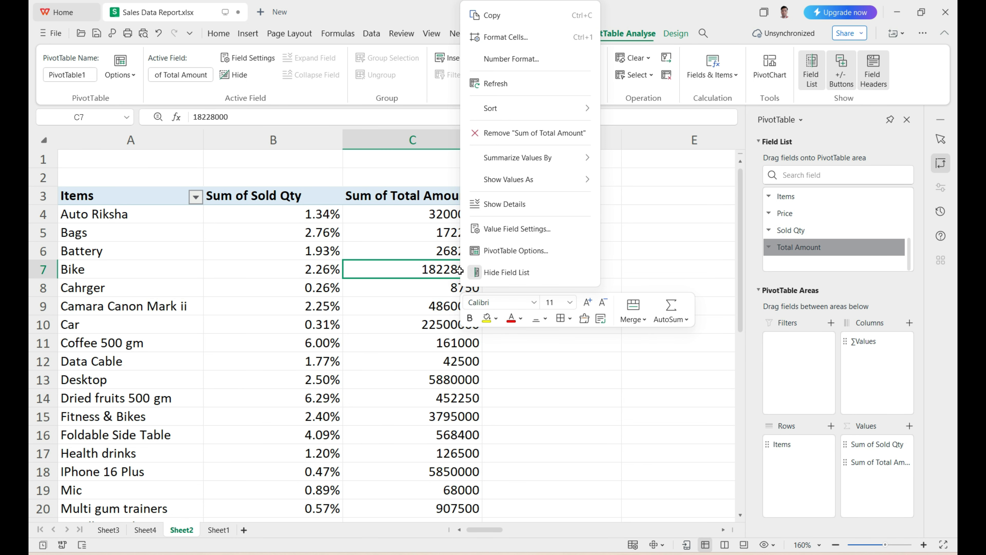
mouse_move(507, 180)
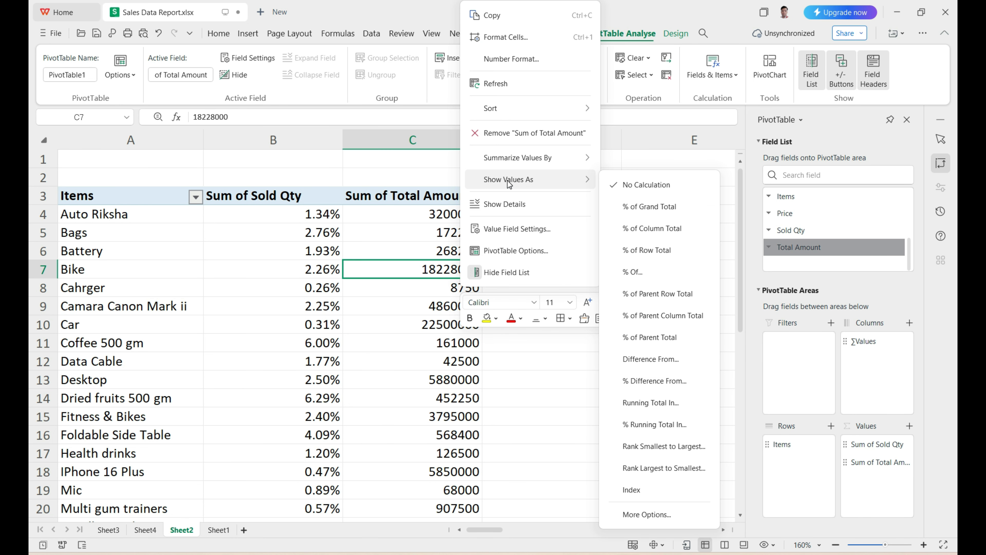
left_click(649, 207)
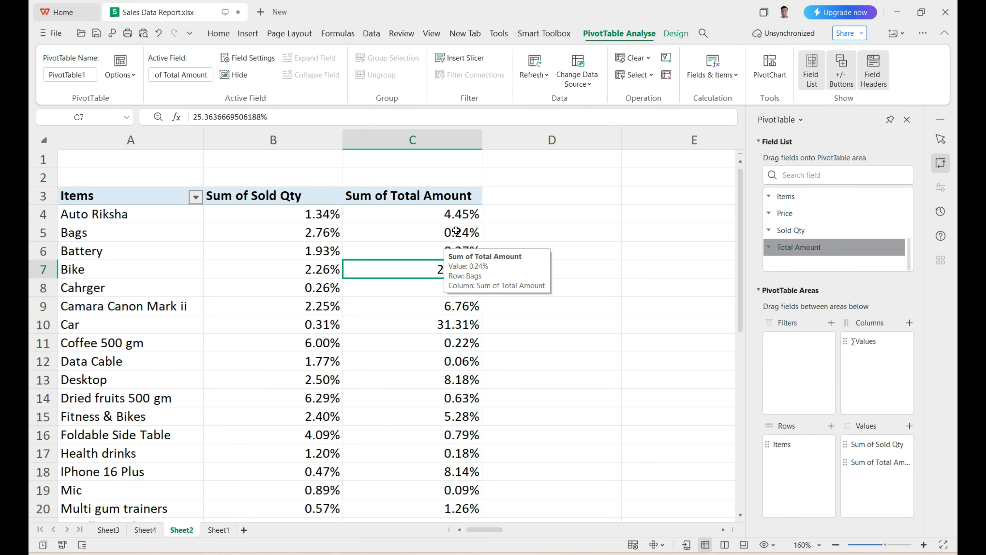
scroll(458, 222, "down", 9)
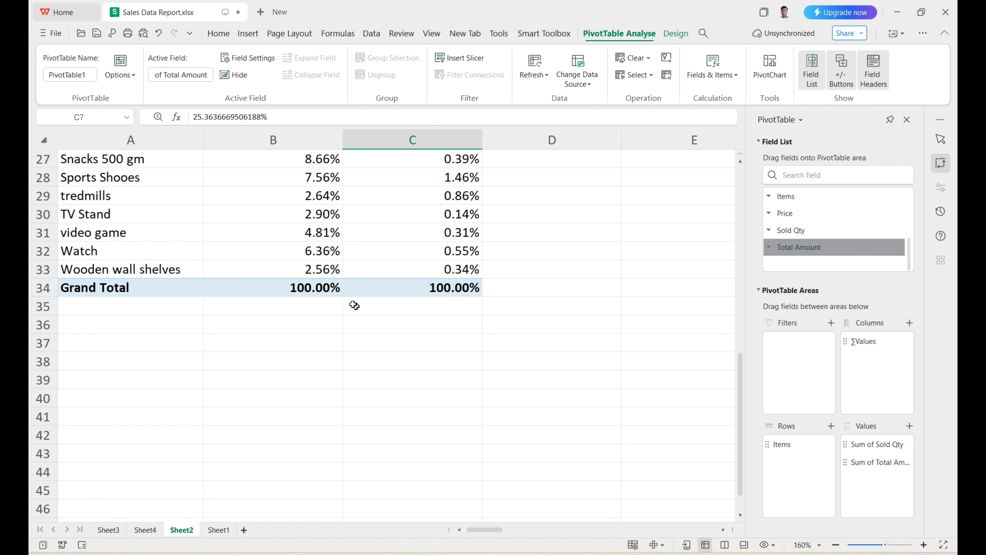
Step: Examine the Grand Total percentages of both value columns and the total amount percentages of Auto Riksha and Car
left_click(318, 290)
left_click(433, 288)
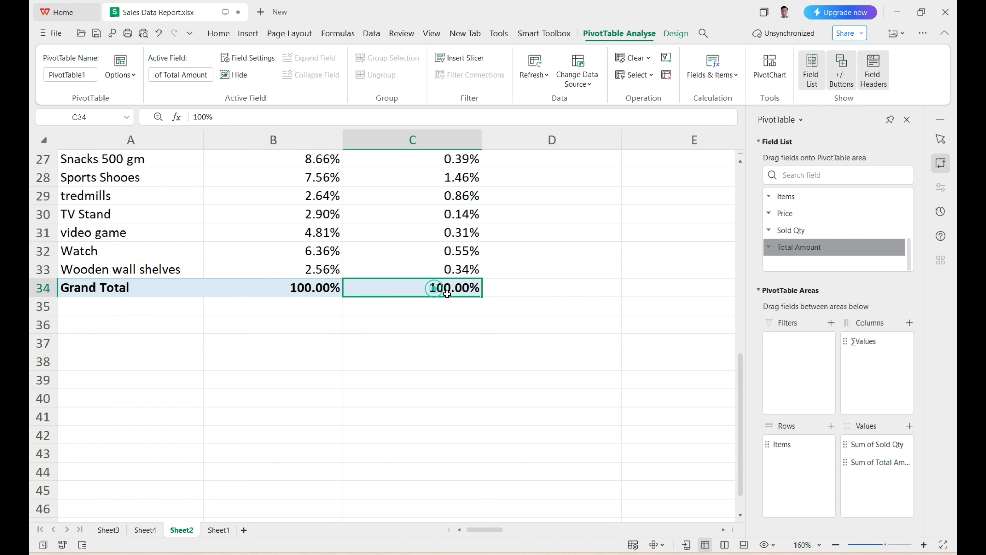
scroll(455, 291, "up", 9)
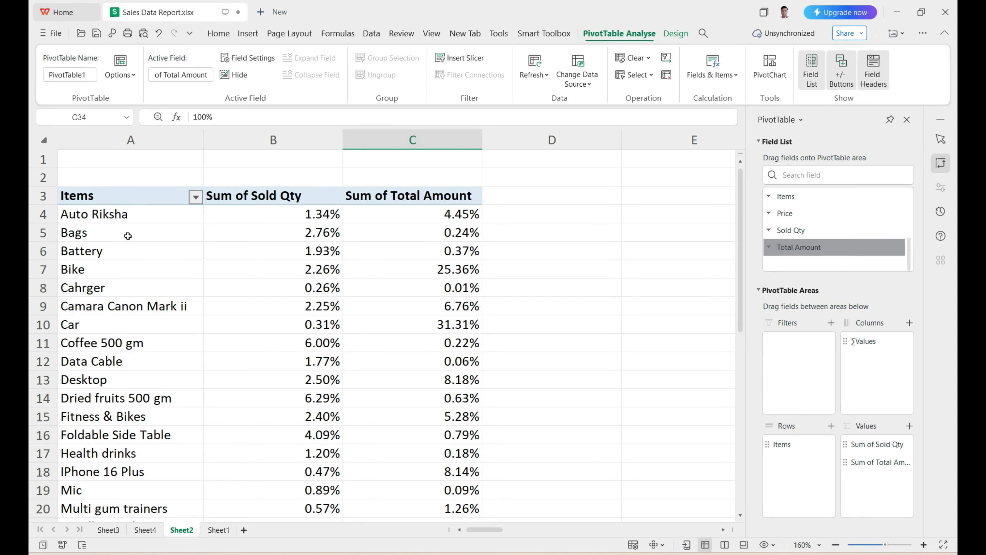
left_click(446, 218)
mouse_move(447, 221)
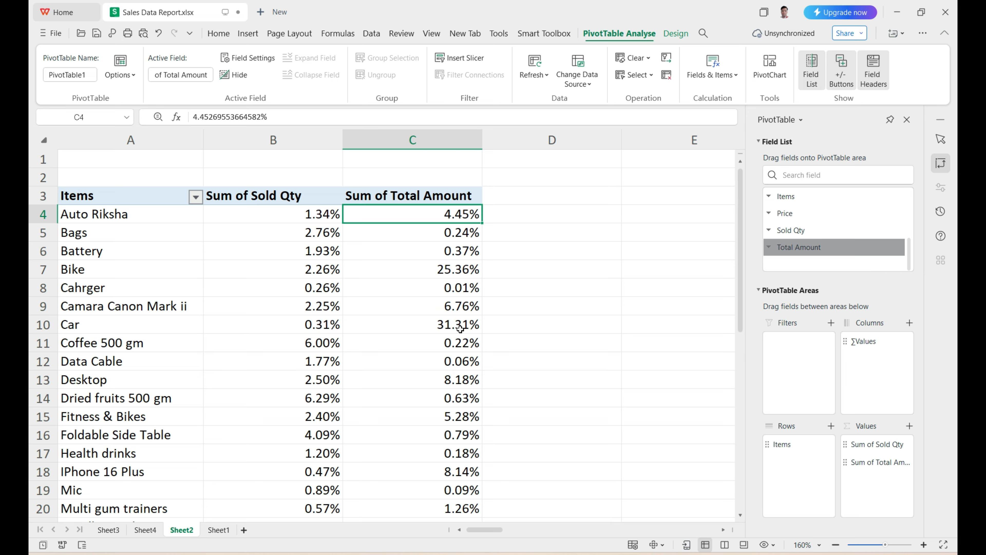
mouse_move(459, 328)
Step: Switch the Sum of Total Amount values from a percentage display to No Calculation
right_click(445, 235)
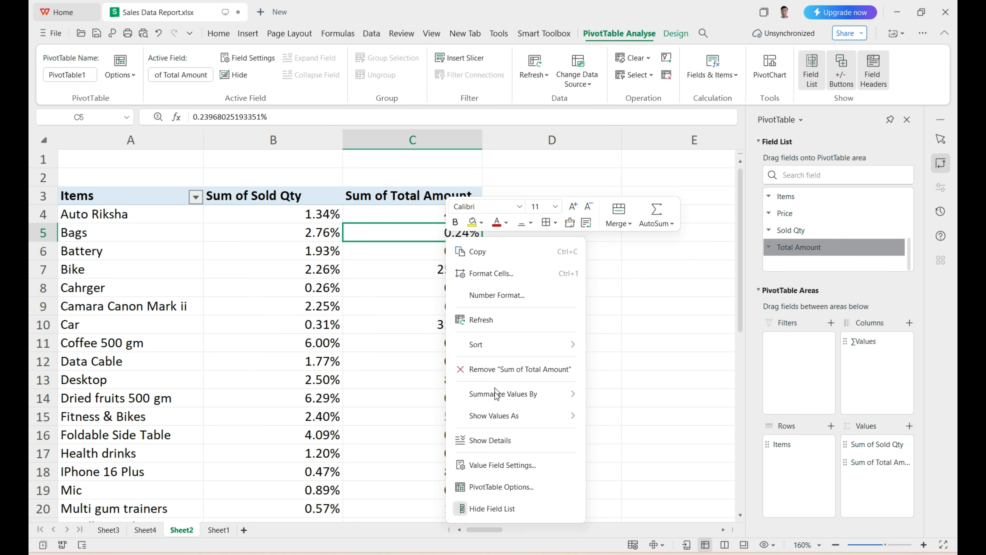
mouse_move(494, 422)
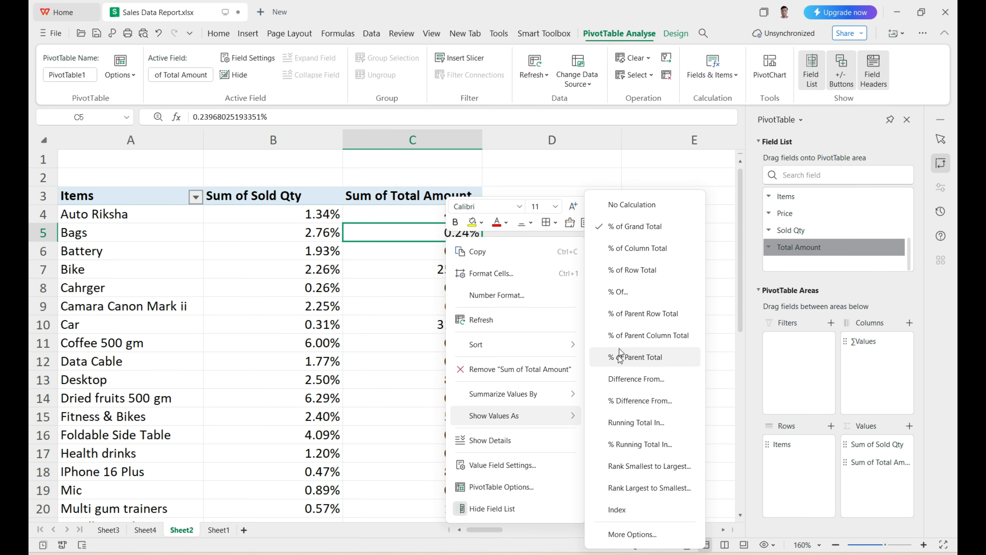
left_click(629, 206)
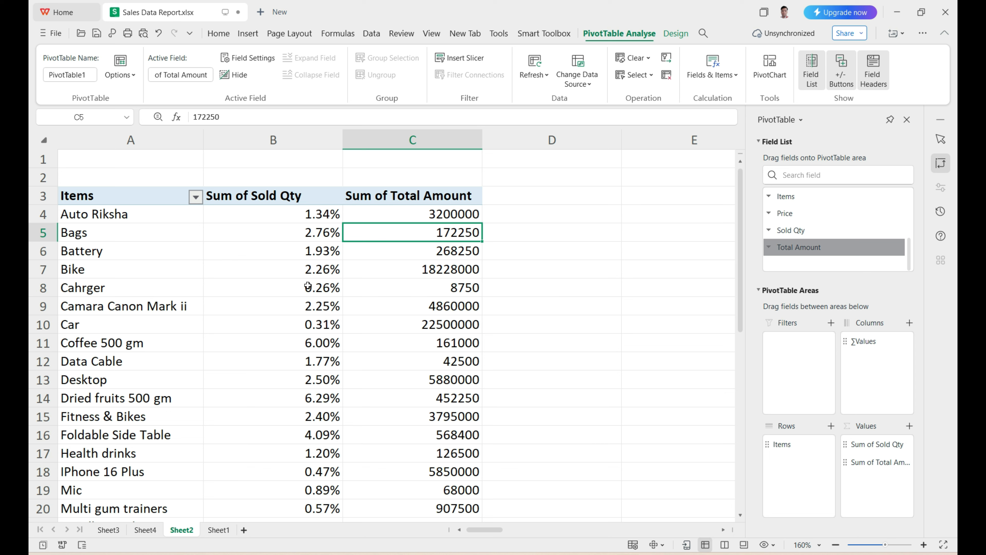
Step: Set the Sum of Sold Qty values to show with No Calculation and check the quantities of the first items
left_click(304, 272)
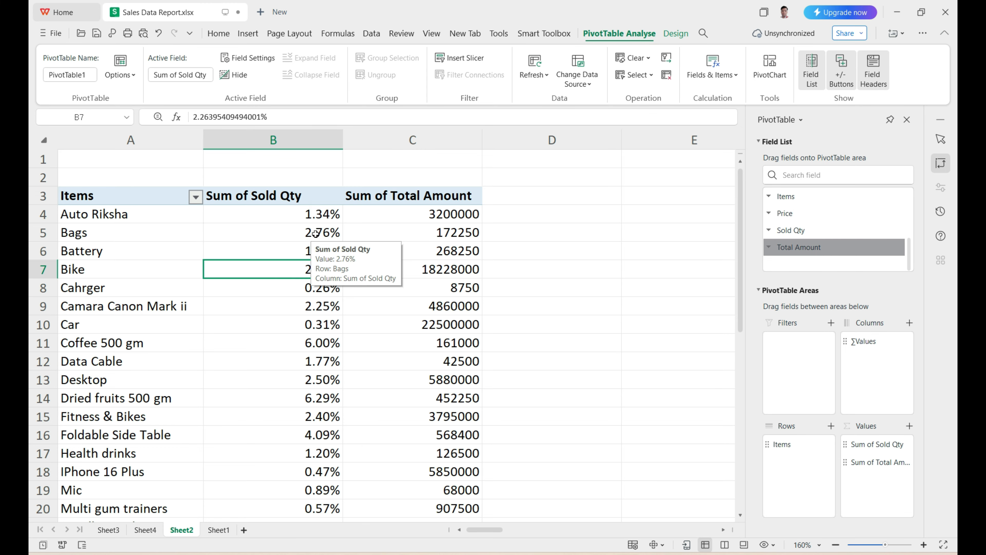
right_click(315, 233)
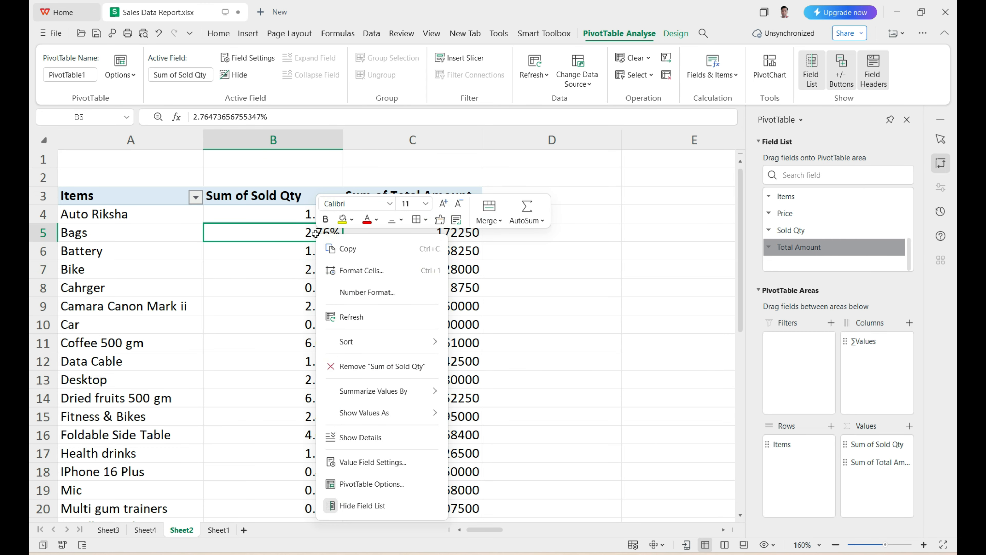
mouse_move(325, 416)
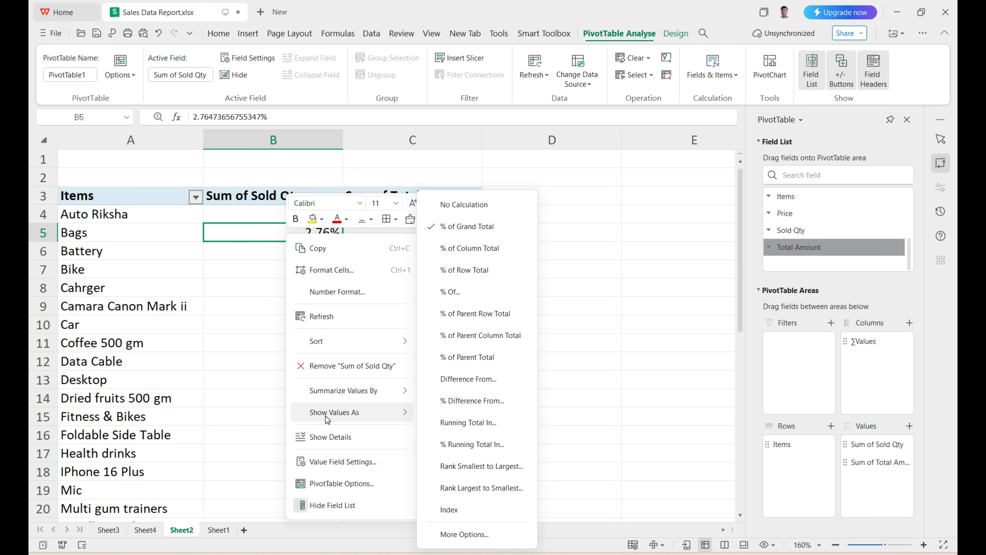
left_click(454, 205)
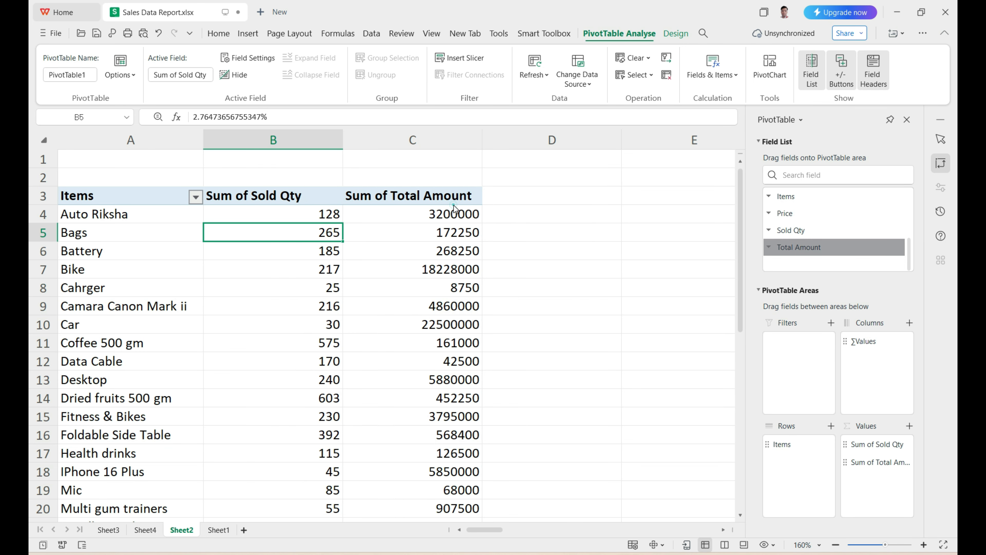
mouse_move(311, 261)
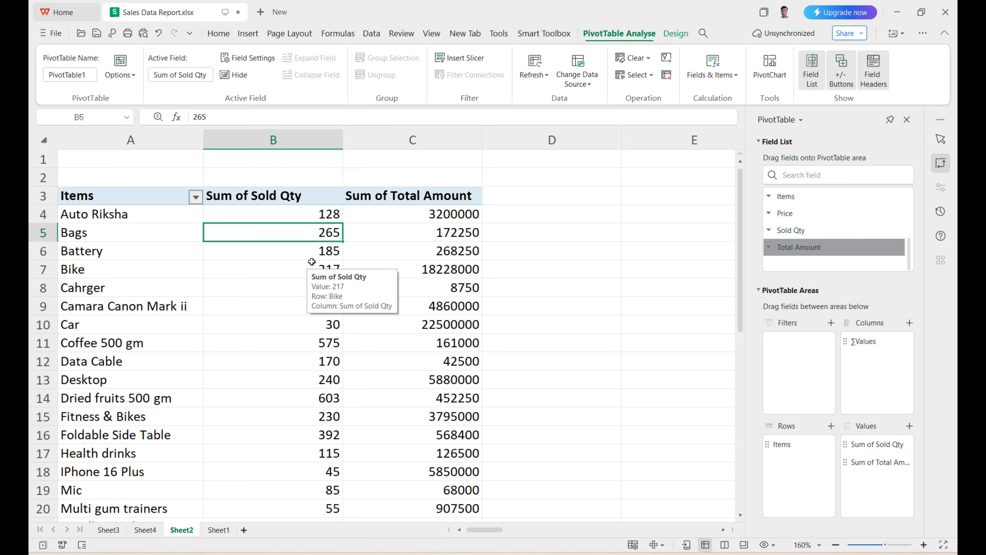
left_click_drag(314, 216, 319, 299)
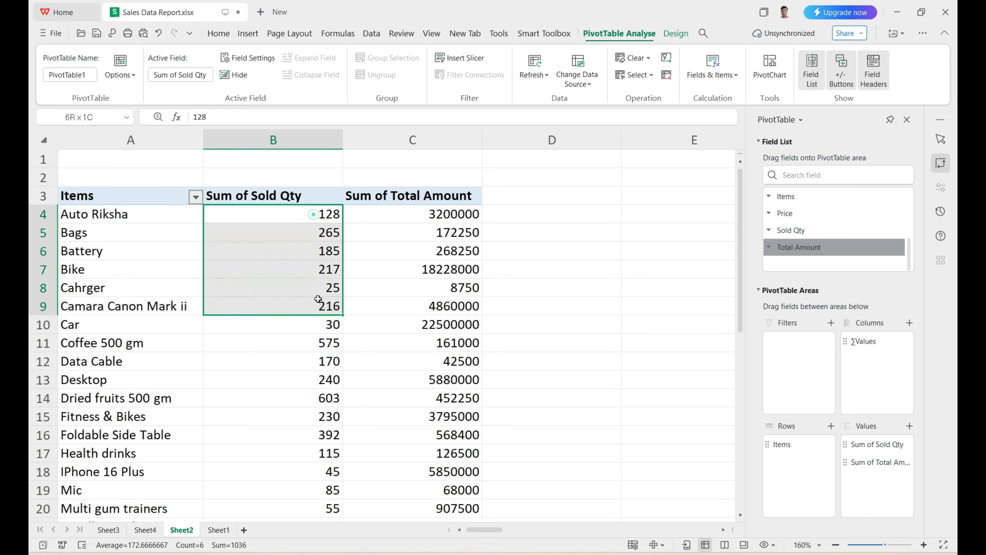
left_click(314, 252)
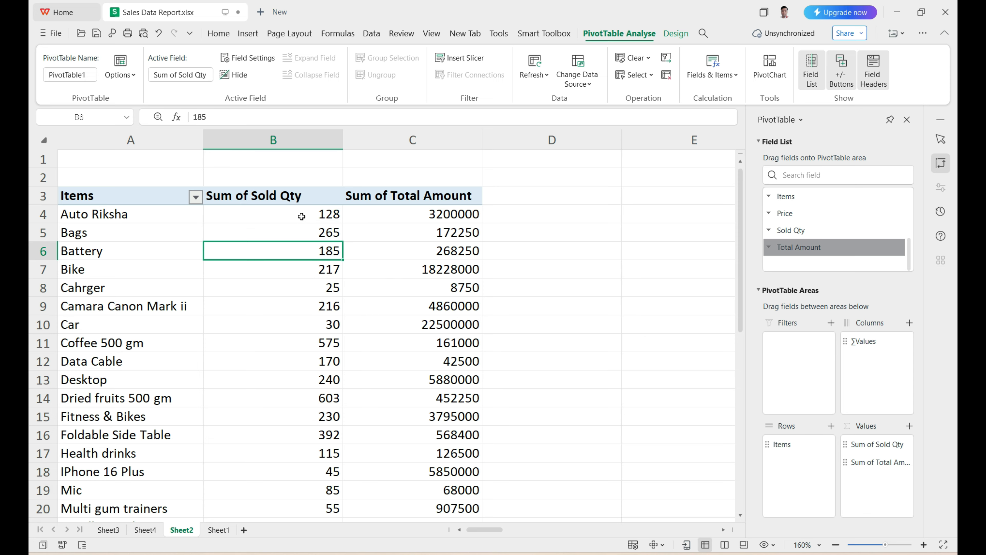
mouse_move(302, 216)
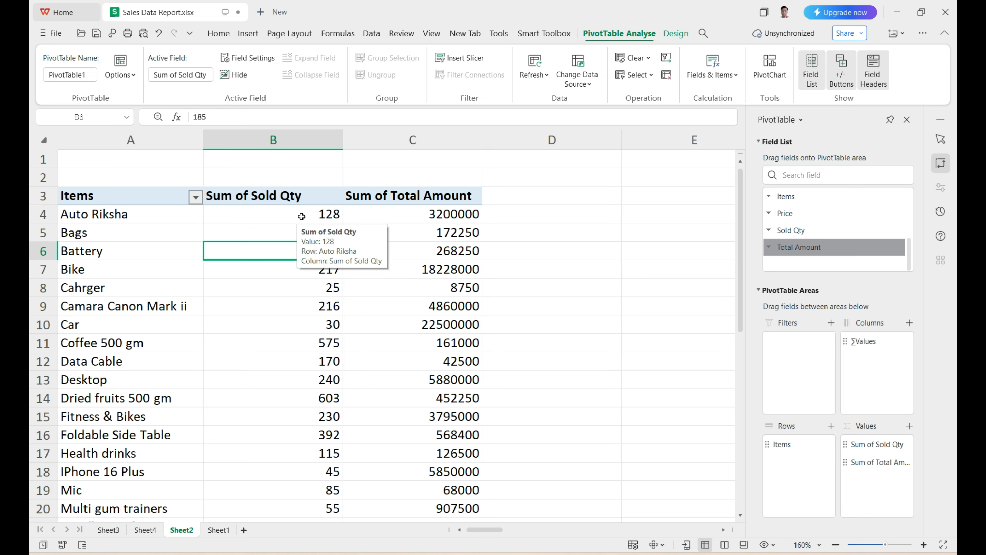